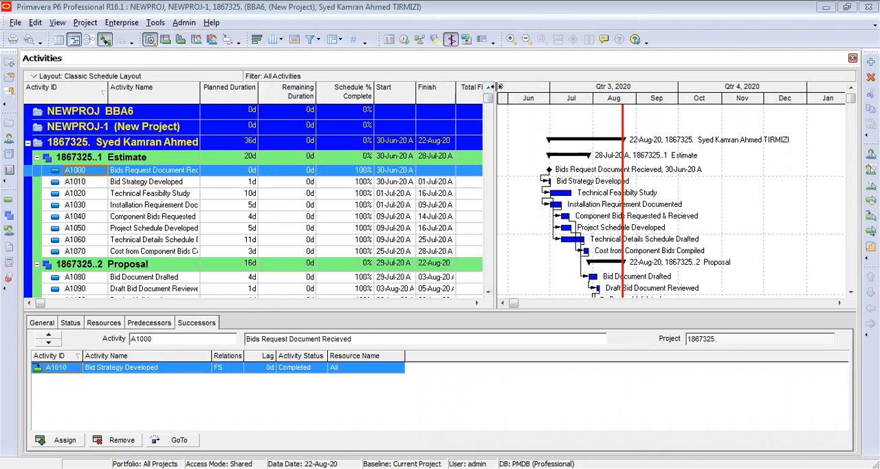
- Widen the activity table and its Activity Name column to fit the full names, checking the successors of activities A1010 to A1040
{"action": "left_click_drag", "start_coordinate": [495, 86], "coordinate": [530, 90]}
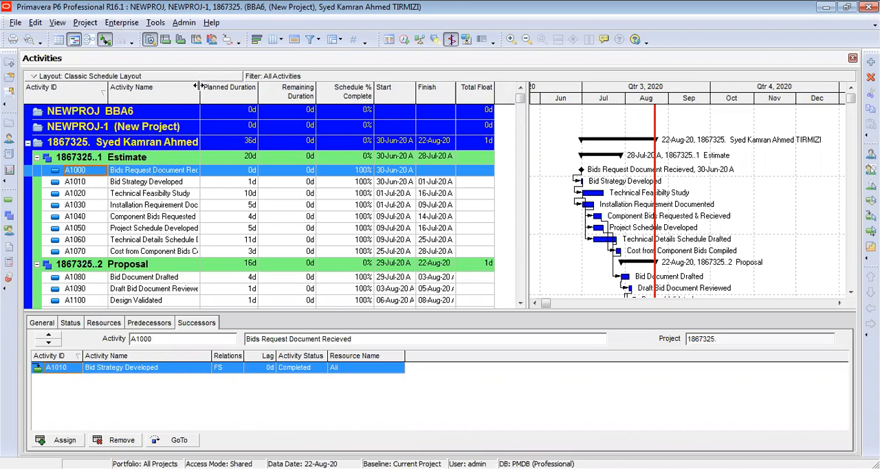
{"action": "left_click_drag", "start_coordinate": [200, 87], "coordinate": [223, 93]}
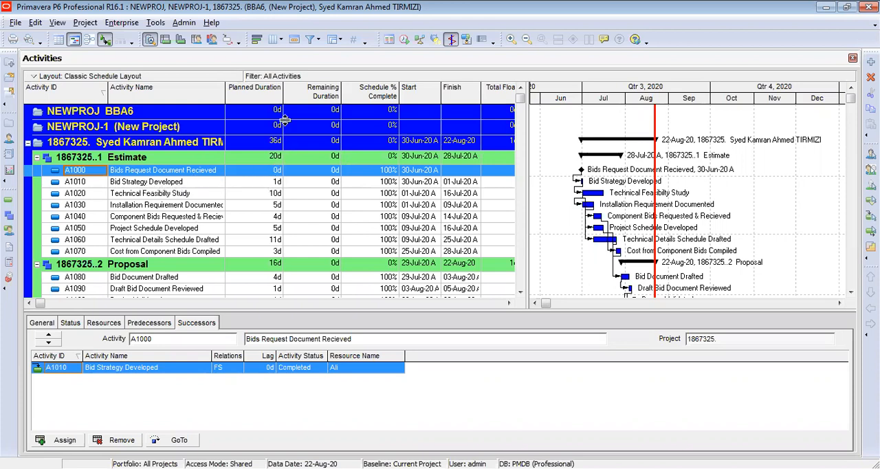
{"action": "left_click", "coordinate": [165, 184]}
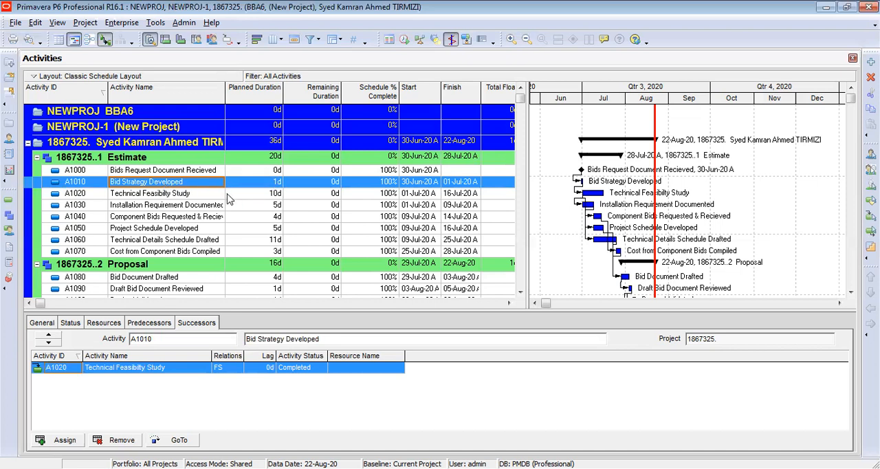
{"action": "left_click", "coordinate": [198, 196]}
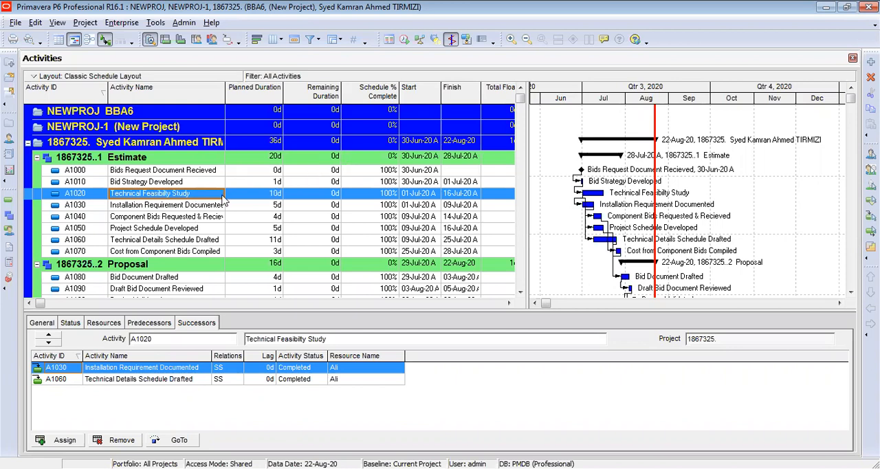
{"action": "left_click", "coordinate": [192, 207]}
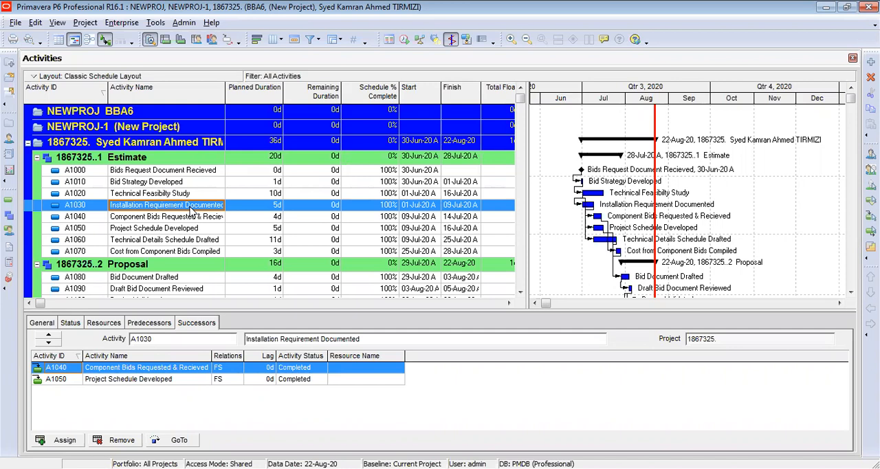
{"action": "left_click", "coordinate": [164, 218]}
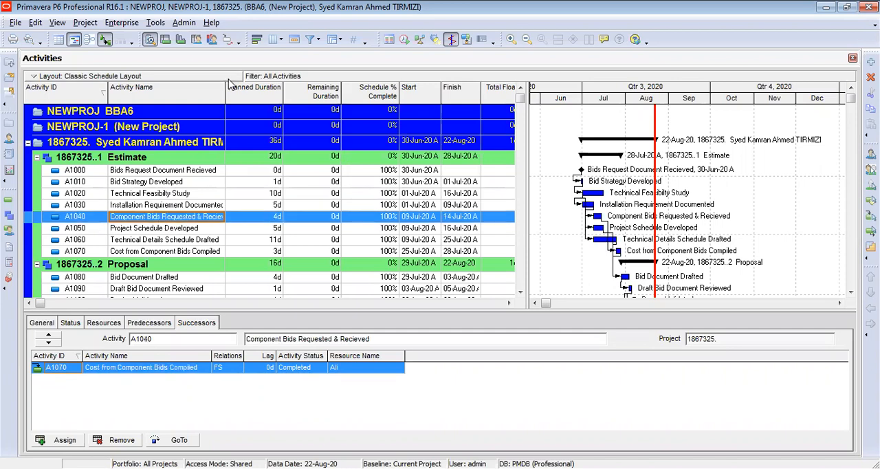
{"action": "left_click_drag", "start_coordinate": [225, 87], "coordinate": [250, 92]}
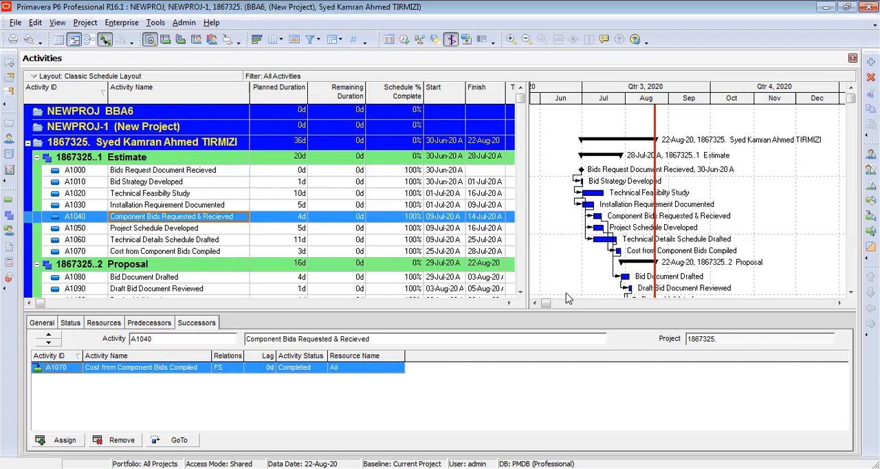
- Examine the Estimate and Proposal activities through Submit Bid, including the successors of A1080 and A1000
{"action": "left_click", "coordinate": [521, 293]}
{"action": "left_click", "coordinate": [521, 292]}
{"action": "left_click", "coordinate": [521, 292]}
{"action": "left_click", "coordinate": [521, 293]}
{"action": "left_click", "coordinate": [520, 292]}
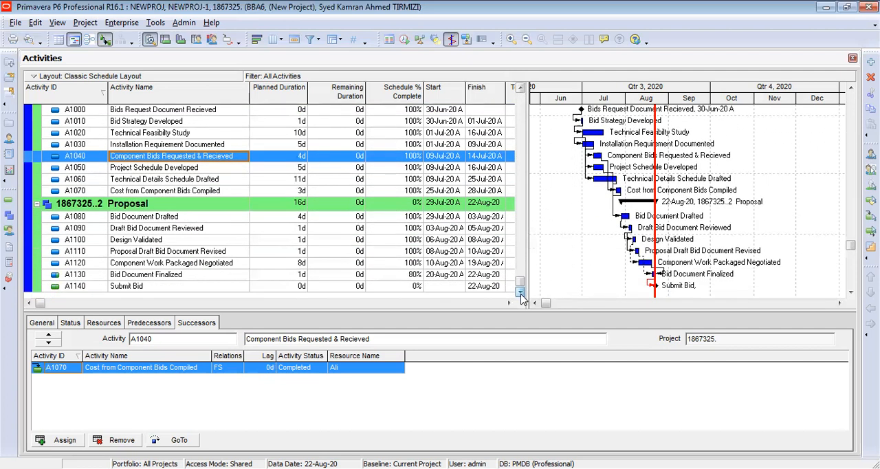
{"action": "left_click", "coordinate": [523, 115]}
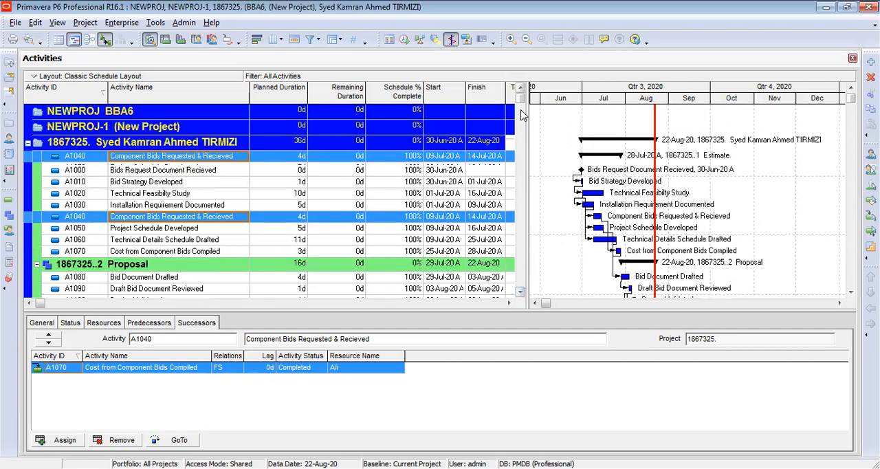
{"action": "left_click", "coordinate": [523, 210]}
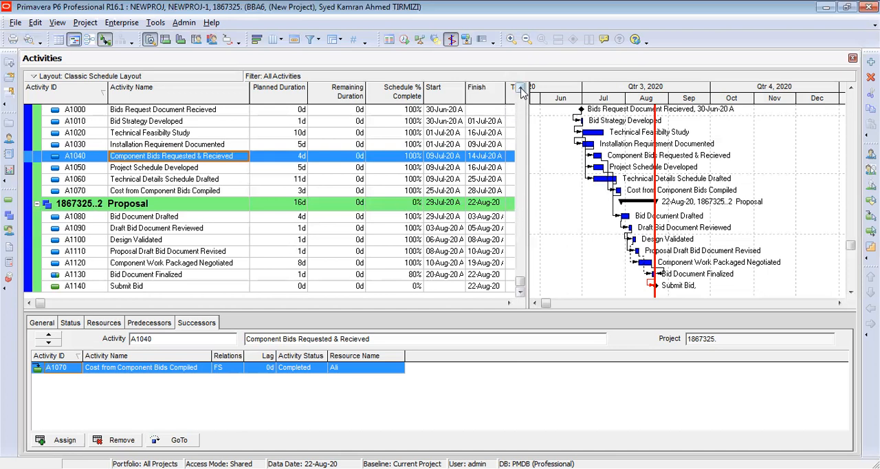
{"action": "left_click", "coordinate": [521, 88]}
{"action": "left_click", "coordinate": [521, 88]}
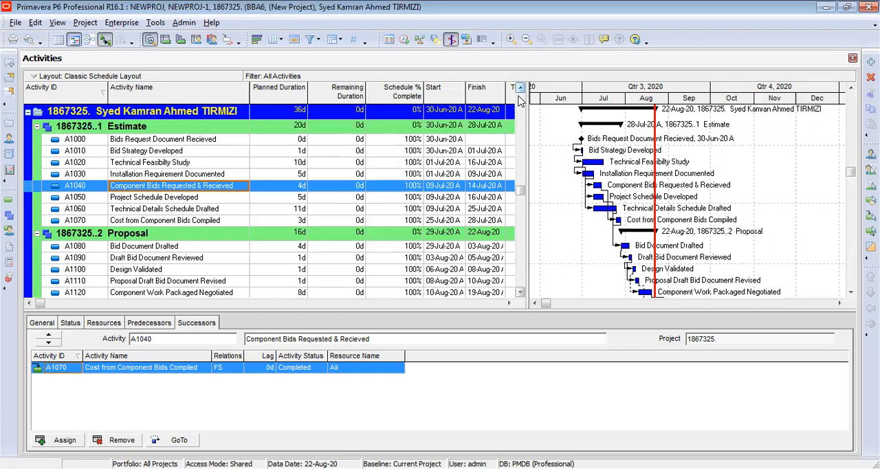
{"action": "left_click", "coordinate": [172, 249]}
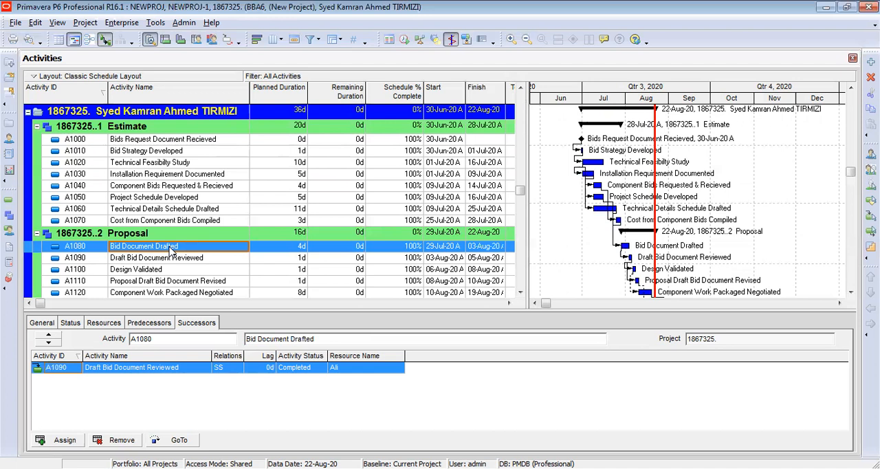
{"action": "left_click", "coordinate": [186, 141]}
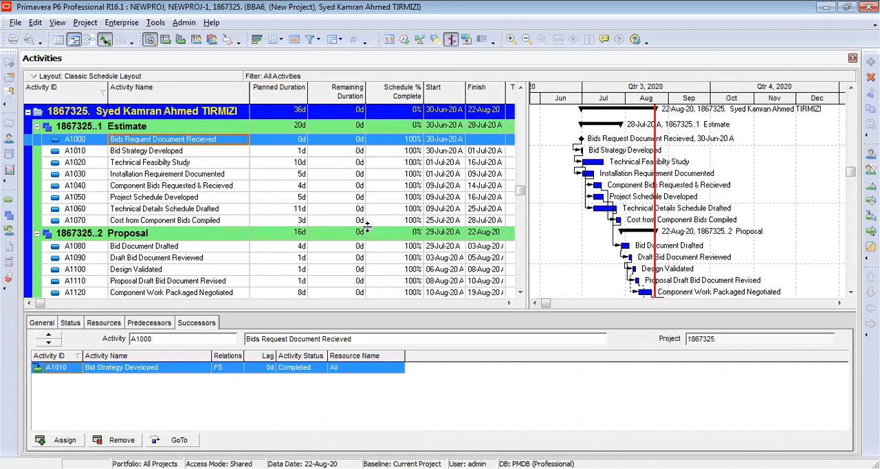
{"action": "left_click", "coordinate": [520, 292]}
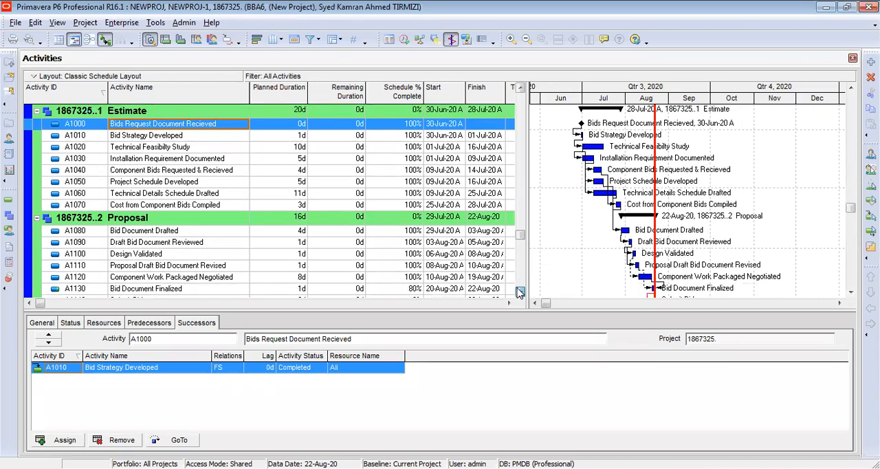
{"action": "left_click", "coordinate": [520, 292]}
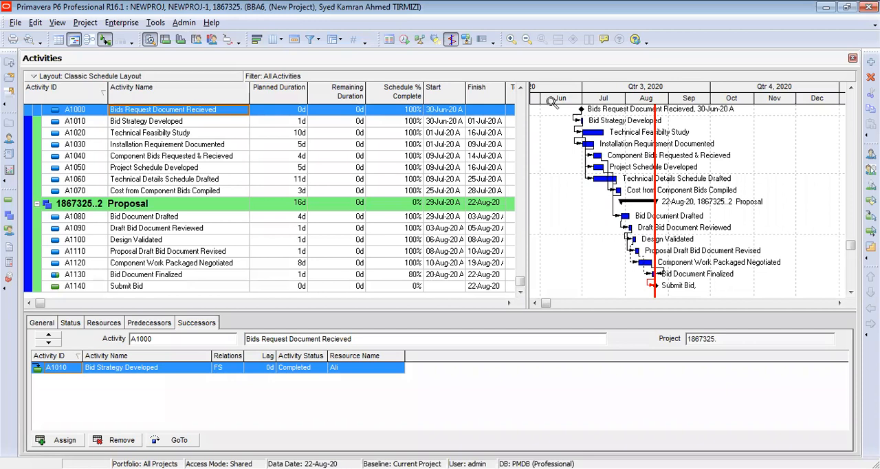
{"action": "left_click", "coordinate": [521, 111]}
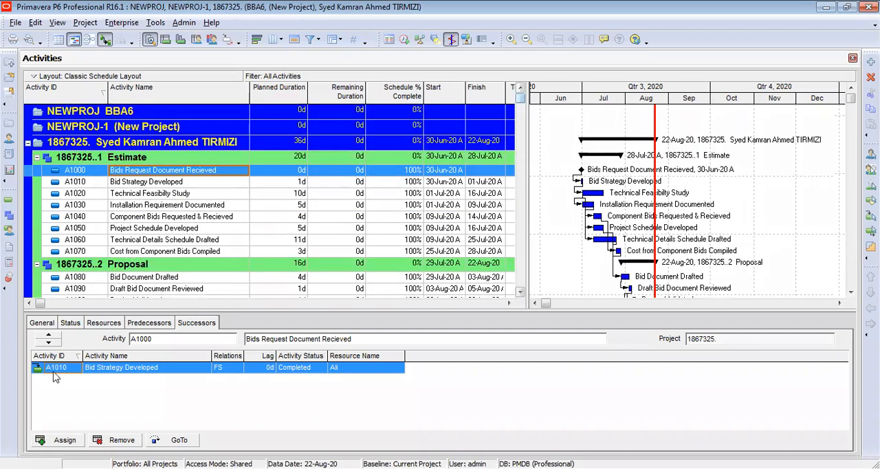
- Review the general settings, resources, predecessors and successors of activity A1000, Bids Request Document Recieved
{"action": "left_click", "coordinate": [43, 323]}
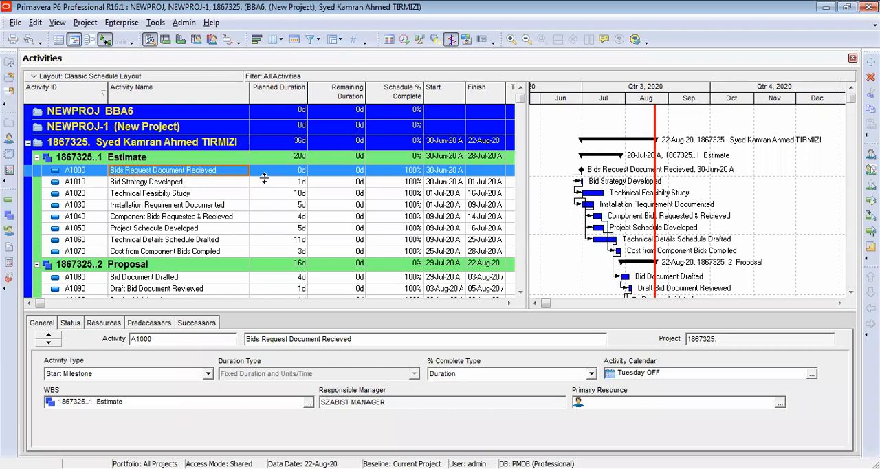
{"action": "left_click", "coordinate": [104, 323]}
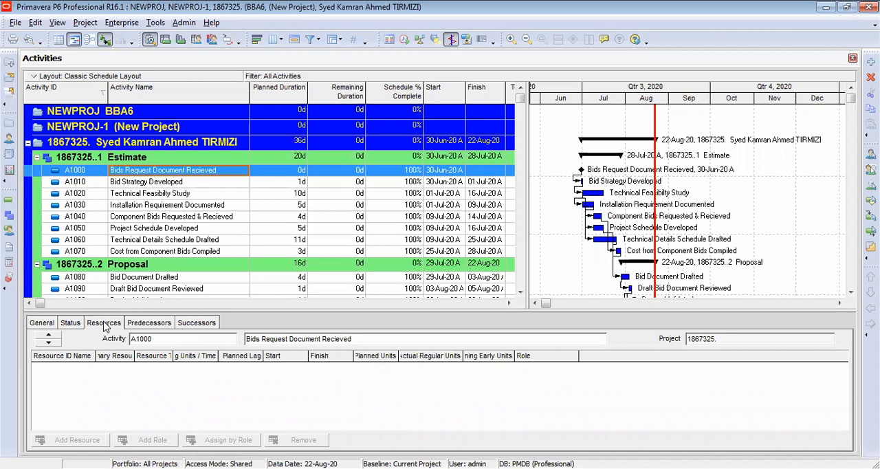
{"action": "left_click", "coordinate": [140, 323]}
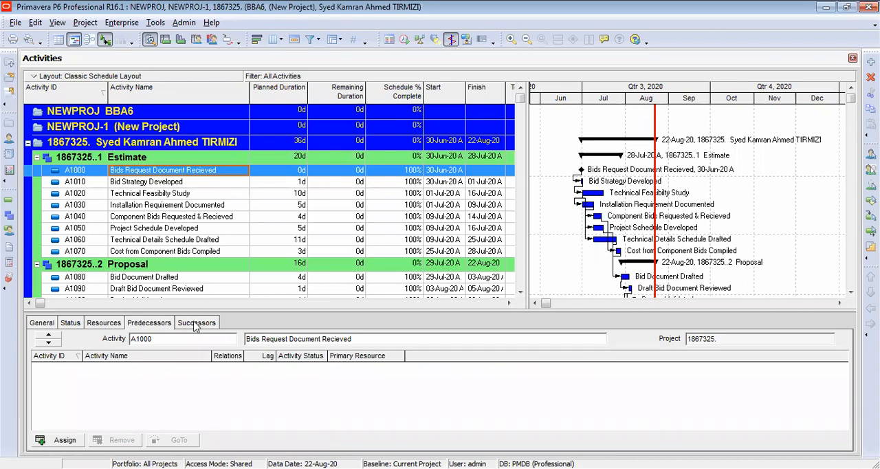
{"action": "left_click", "coordinate": [195, 323]}
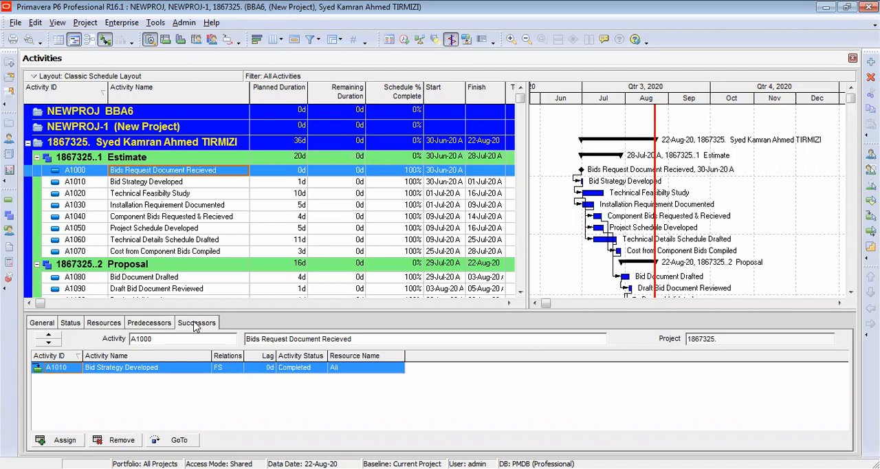
- Select resource R-2 as the assigned resource for activity A1010, Bid Strategy Developed
{"action": "left_click", "coordinate": [132, 183]}
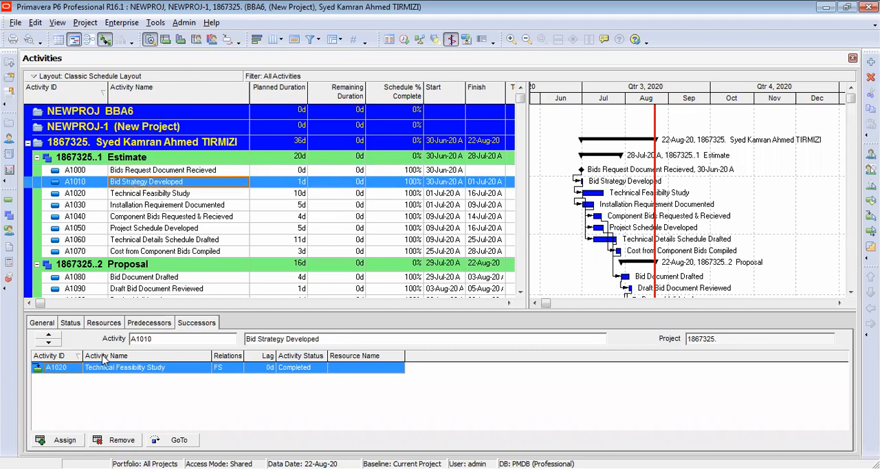
{"action": "left_click", "coordinate": [104, 323]}
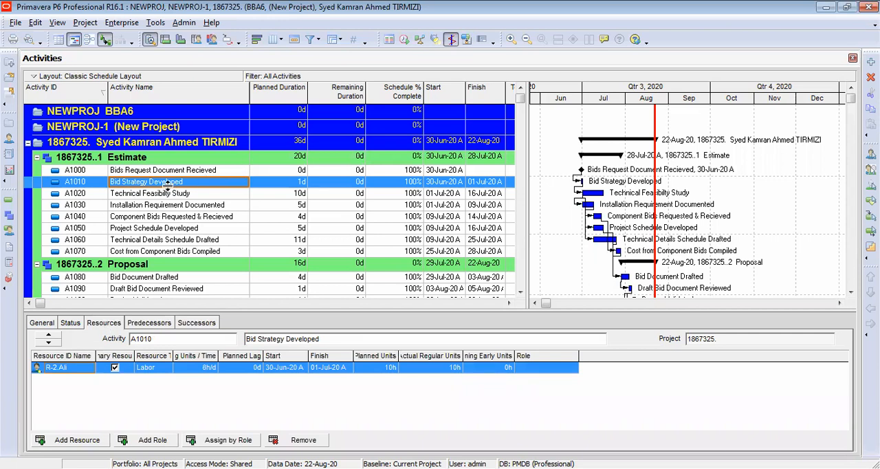
{"action": "double_click", "coordinate": [61, 374]}
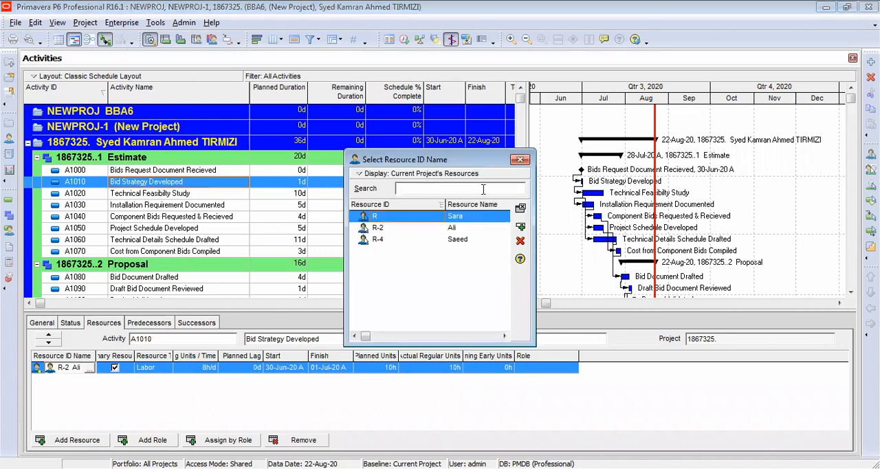
{"action": "left_click", "coordinate": [435, 229]}
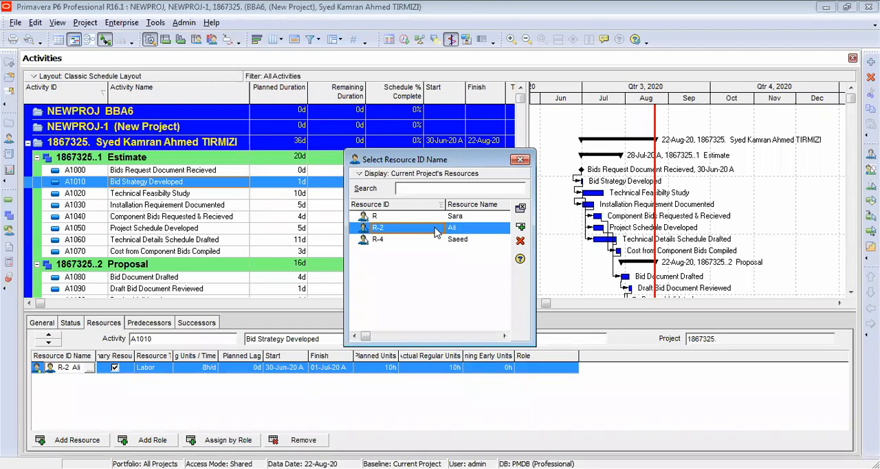
{"action": "double_click", "coordinate": [435, 229]}
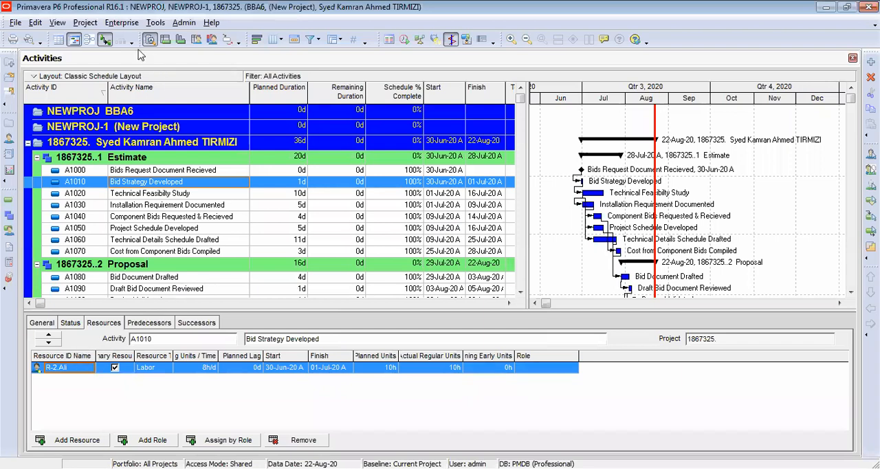
- Open the enterprise resources list and look through the general details of resources R, R-2 and R-4
{"action": "left_click", "coordinate": [85, 23]}
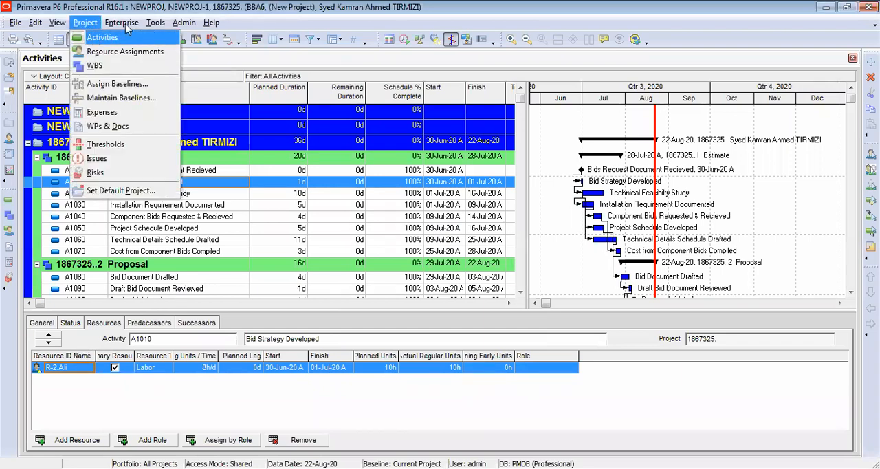
{"action": "mouse_move", "coordinate": [120, 28]}
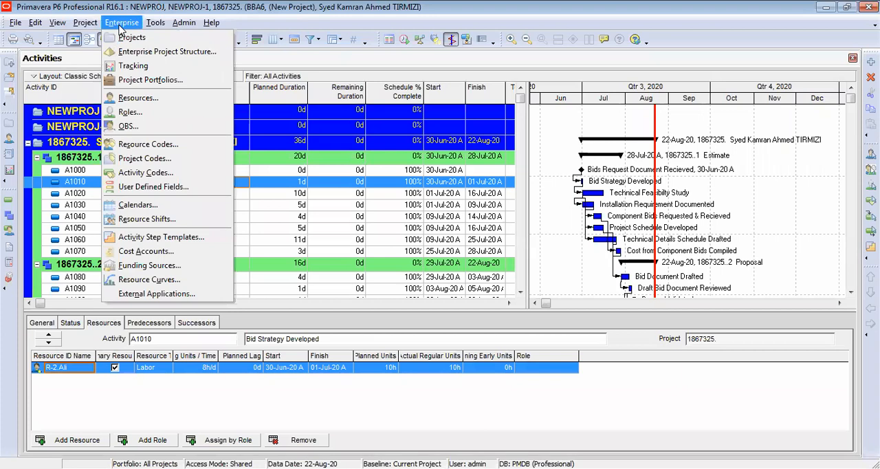
{"action": "left_click", "coordinate": [117, 99]}
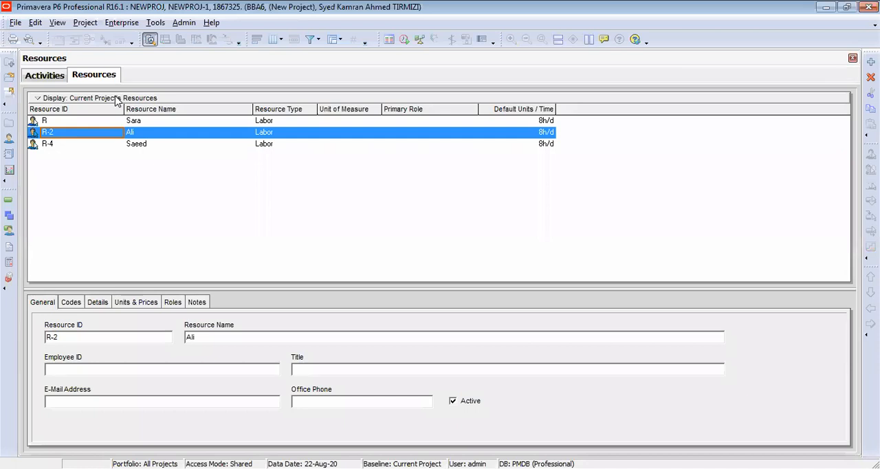
{"action": "left_click", "coordinate": [87, 124]}
{"action": "left_click", "coordinate": [90, 145]}
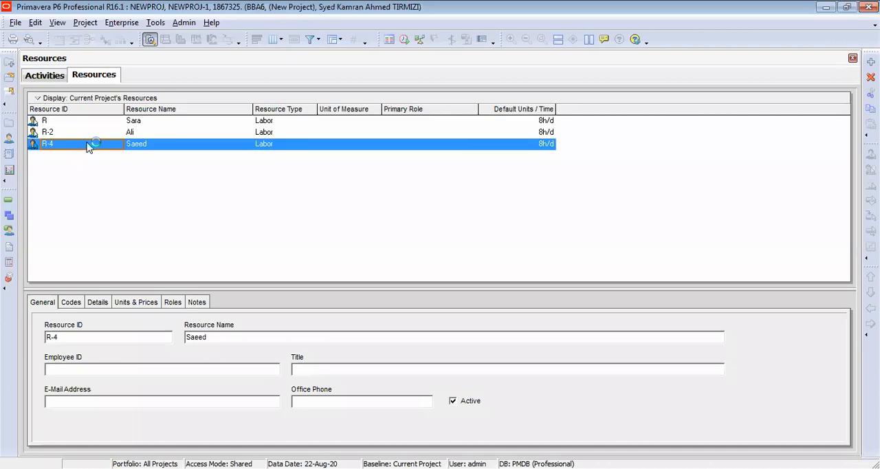
{"action": "left_click", "coordinate": [92, 134]}
{"action": "left_click", "coordinate": [88, 121]}
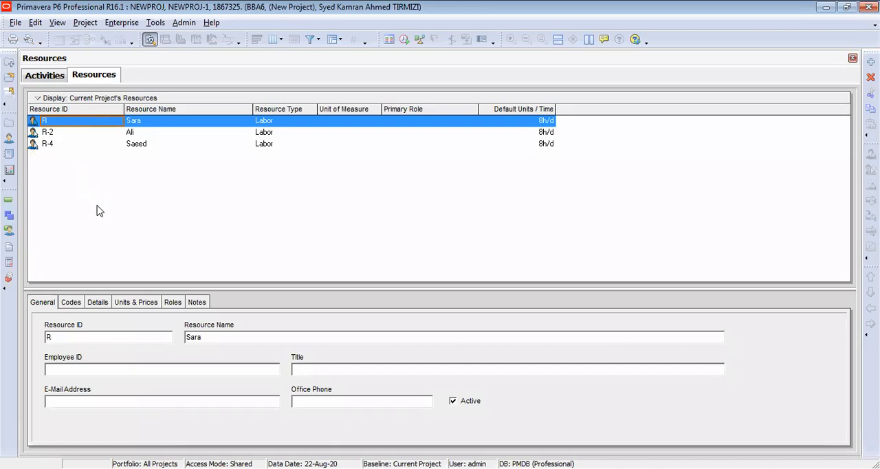
- Check the roles and resource codes of resource R-2
{"action": "left_click", "coordinate": [129, 134]}
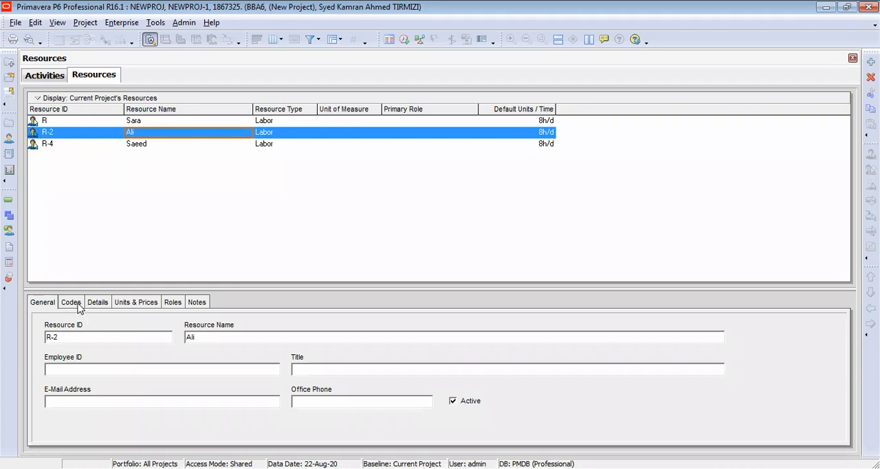
{"action": "left_click", "coordinate": [169, 306]}
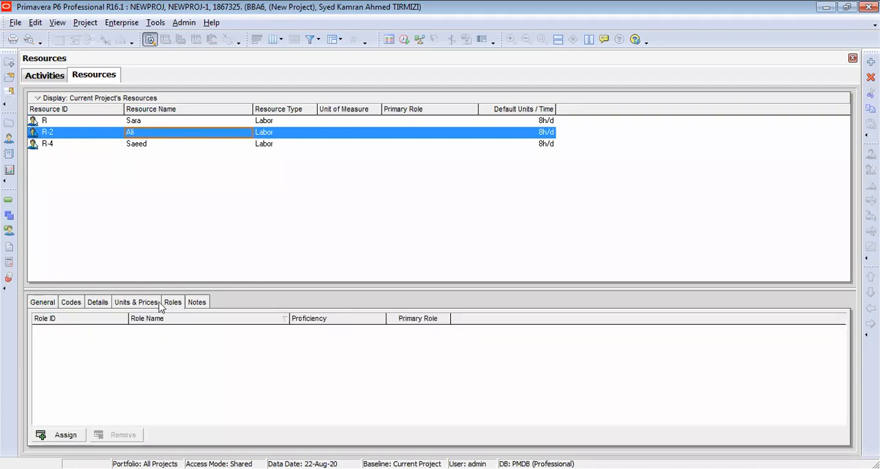
{"action": "left_click", "coordinate": [73, 303]}
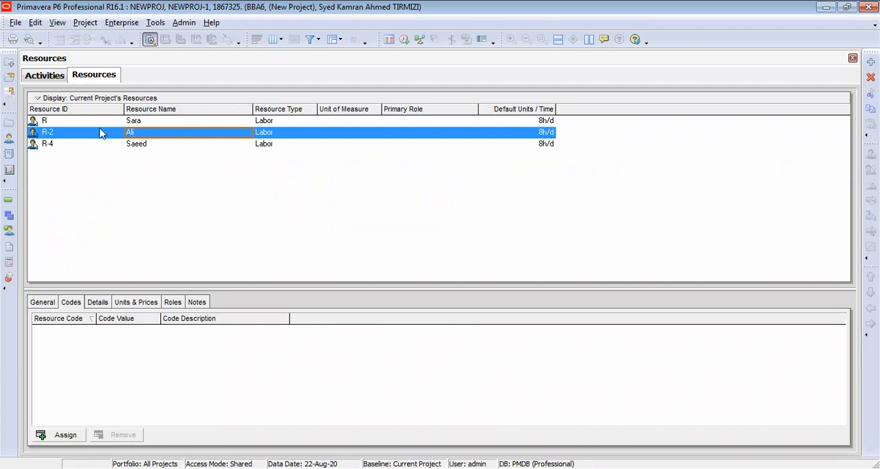
{"action": "left_click", "coordinate": [45, 75]}
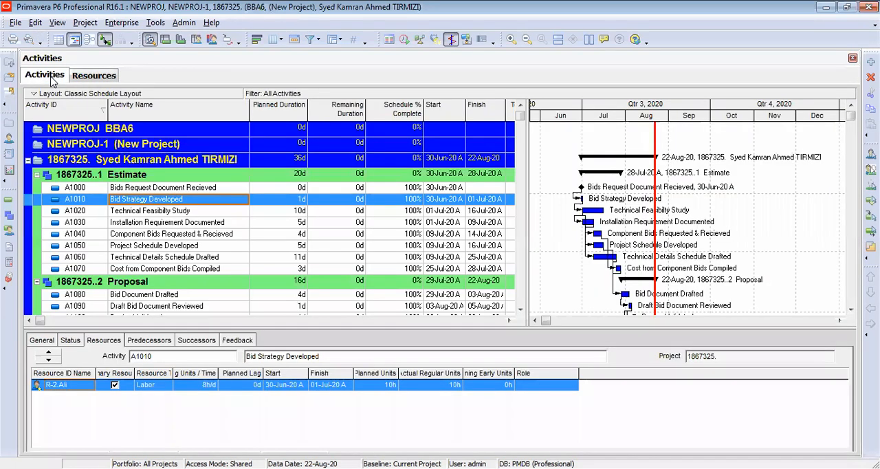
{"action": "left_click", "coordinate": [77, 78]}
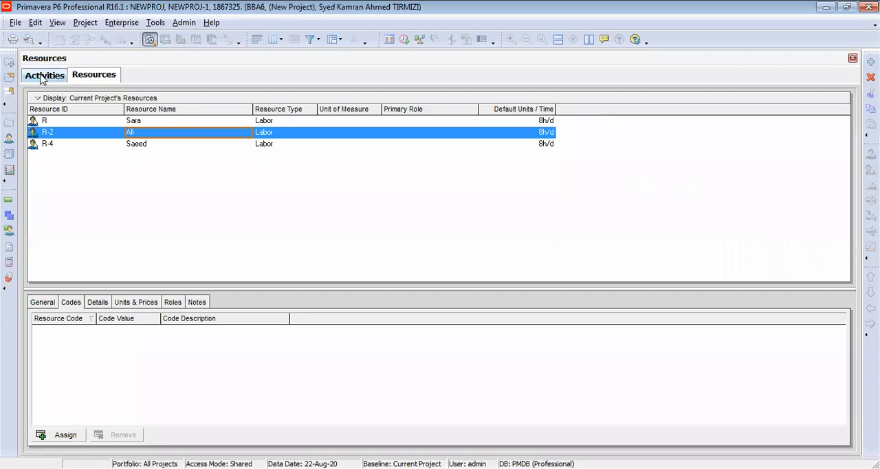
- Return to the activities and make resource R the primary resource of activity A1030, Installation Requirement Documented
{"action": "left_click", "coordinate": [42, 77]}
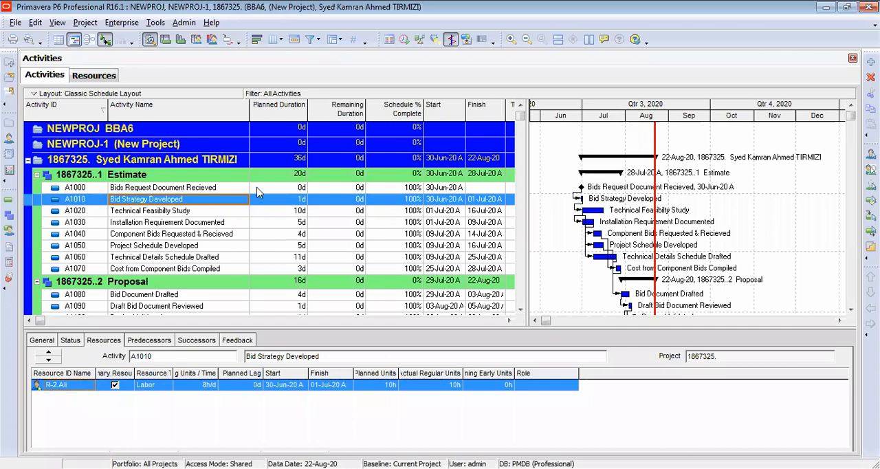
{"action": "left_click", "coordinate": [196, 214]}
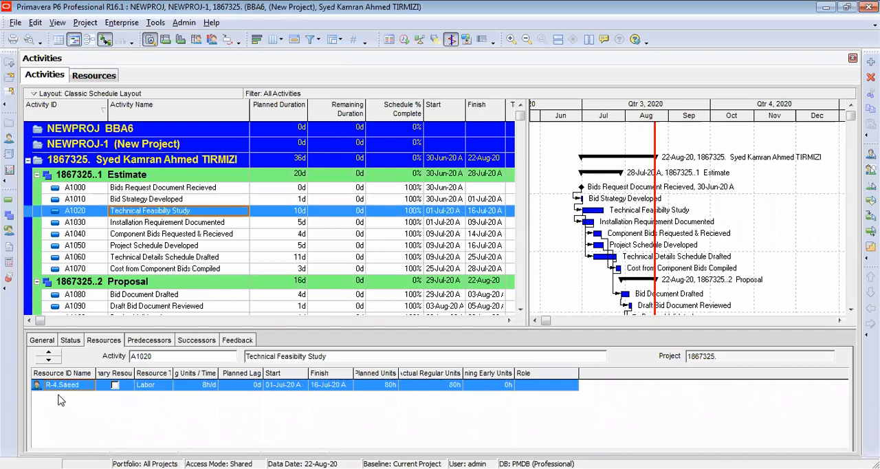
{"action": "left_click", "coordinate": [156, 222]}
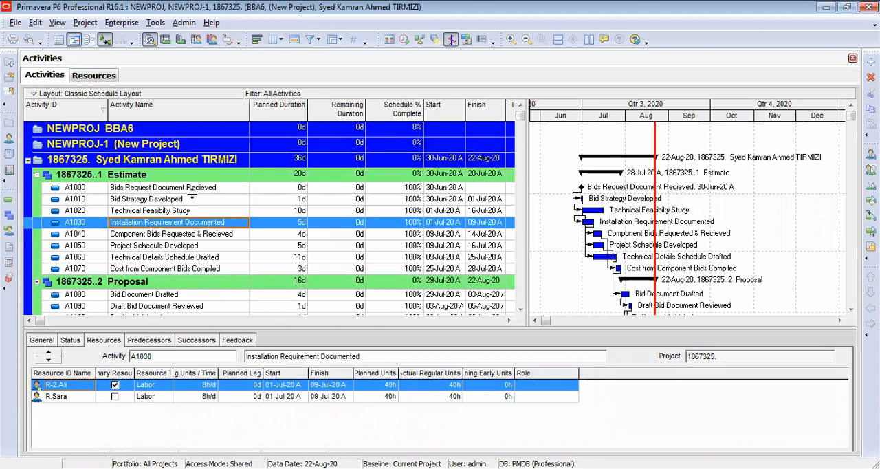
{"action": "left_click", "coordinate": [113, 399]}
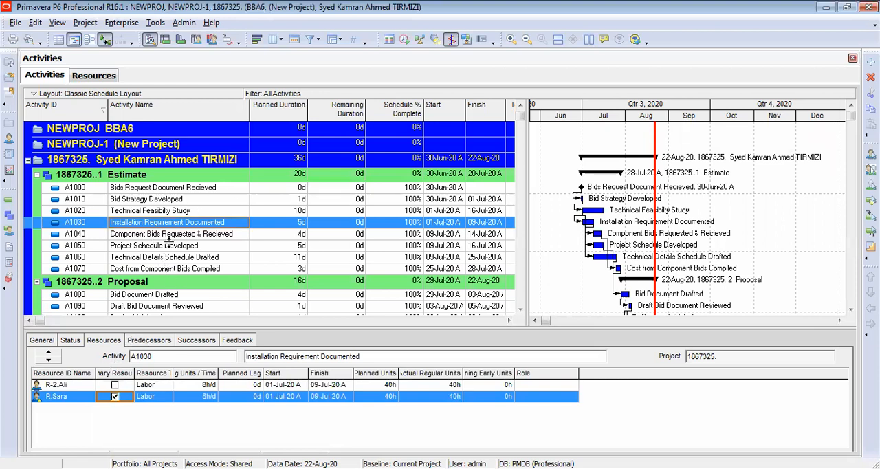
- Review the predecessors, assigned resources and successors of activity A1030, Installation Requirement Documented
{"action": "left_click", "coordinate": [141, 344]}
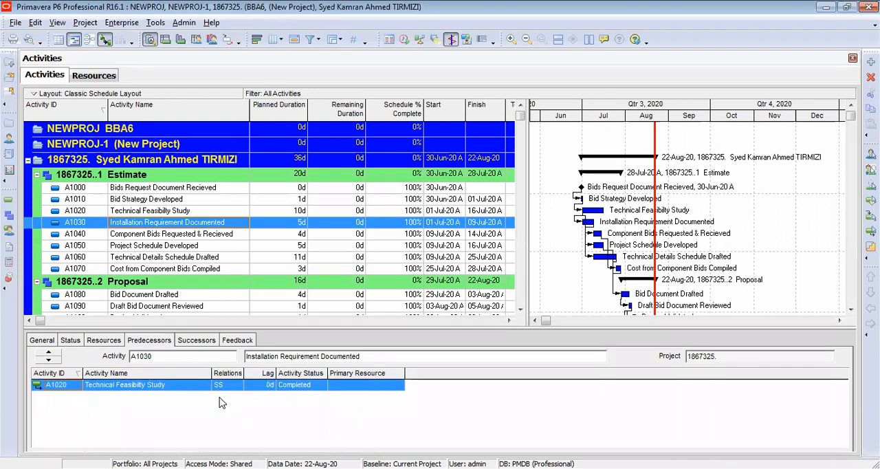
{"action": "left_click", "coordinate": [103, 340]}
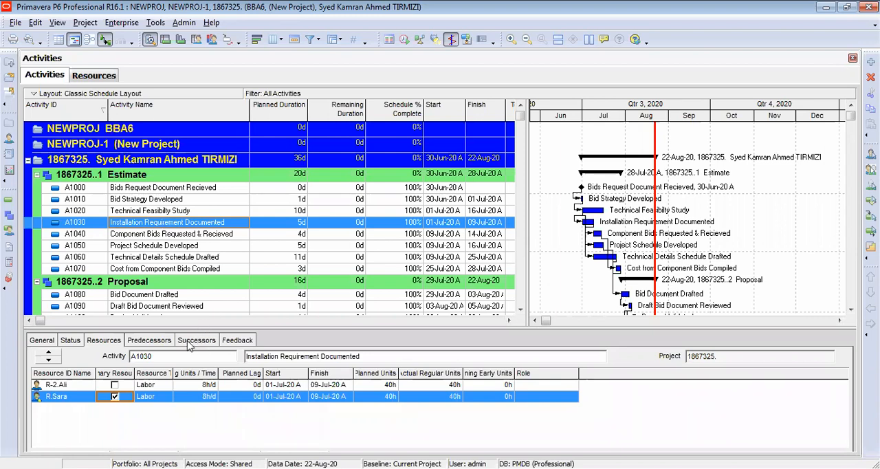
{"action": "left_click", "coordinate": [167, 342]}
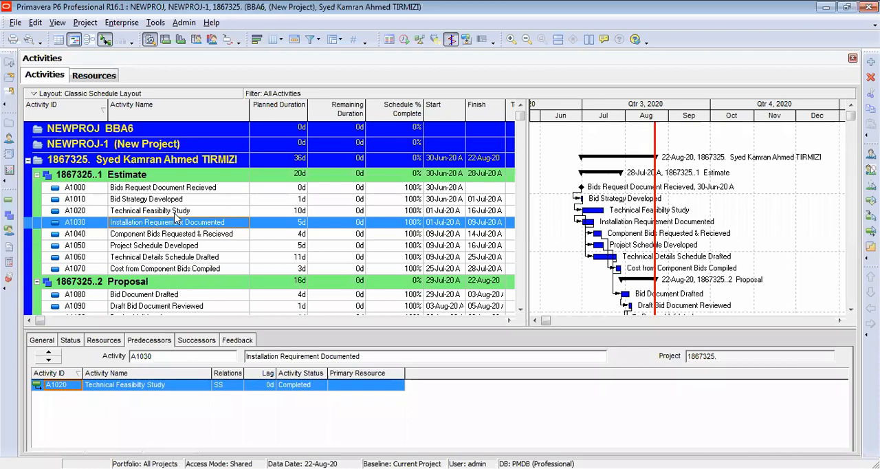
{"action": "left_click", "coordinate": [208, 342]}
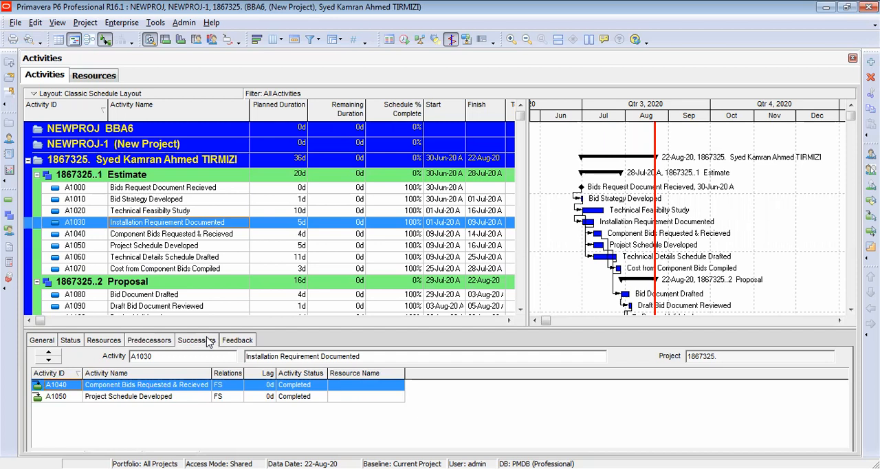
- Reselect resource R for its assignment on activity A1030, and open the enterprise resources list
{"action": "left_click", "coordinate": [96, 344]}
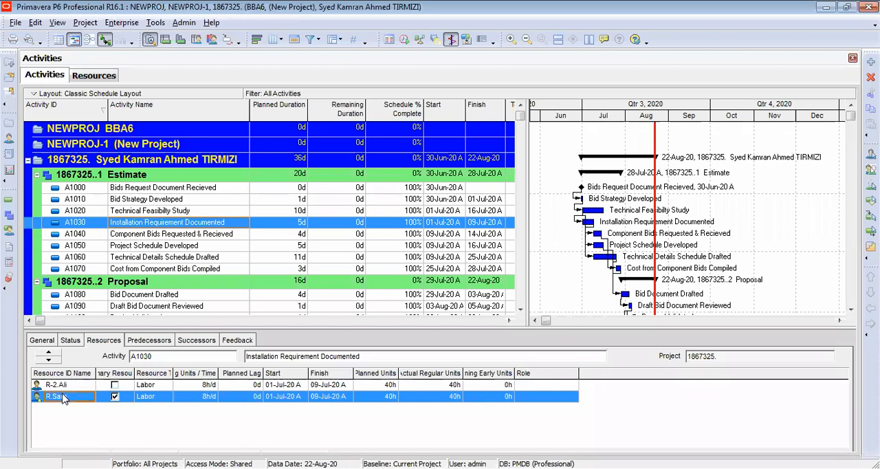
{"action": "double_click", "coordinate": [63, 399]}
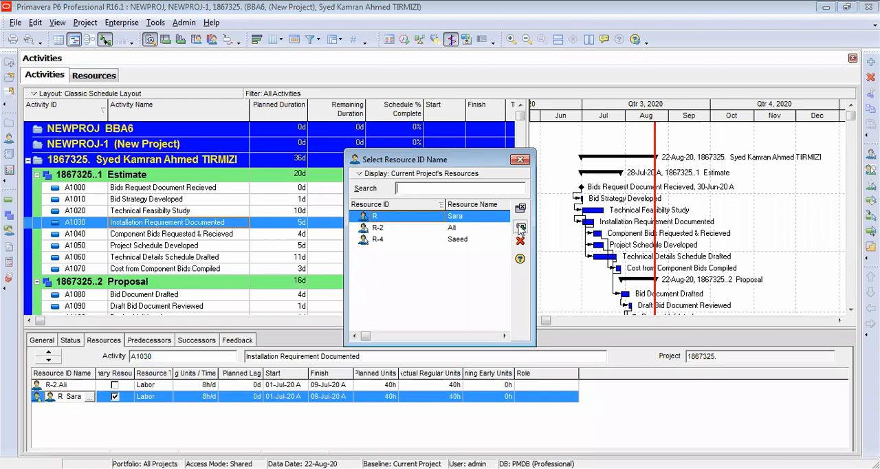
{"action": "left_click", "coordinate": [521, 228]}
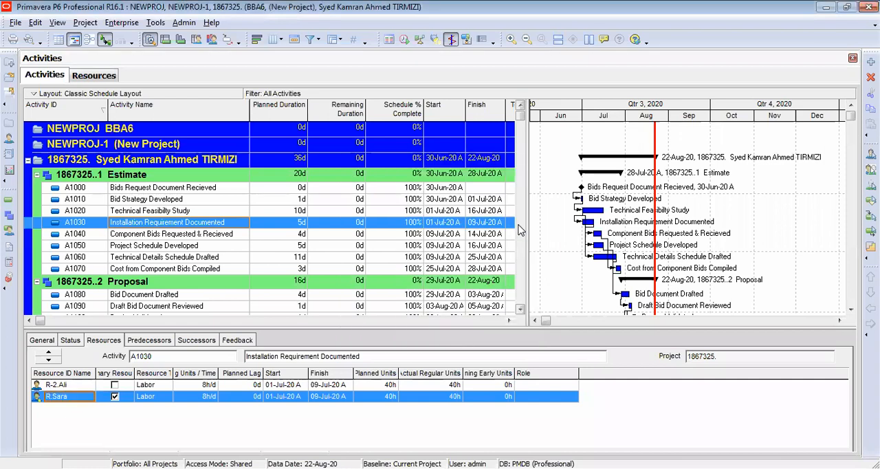
{"action": "left_click", "coordinate": [121, 23]}
{"action": "left_click", "coordinate": [127, 96]}
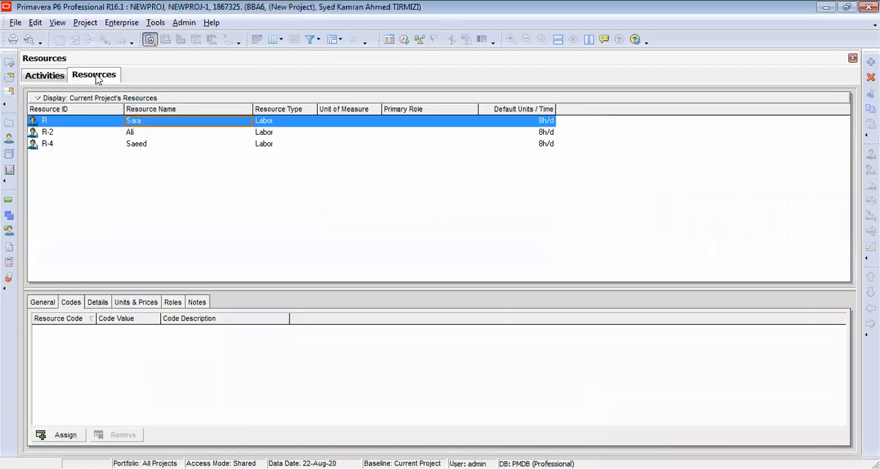
- Start a new project under the All Initiatives EPS, keeping the default ID and name, with a Must Finish By date of 30-Jun-23
{"action": "left_click", "coordinate": [10, 63]}
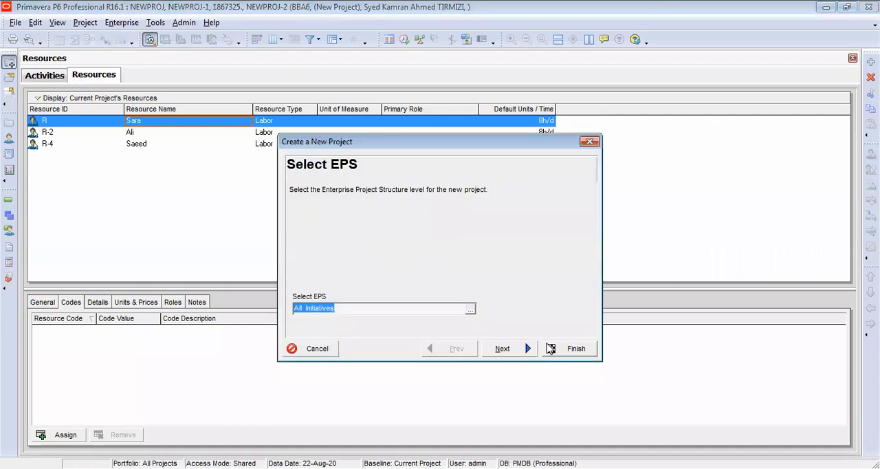
{"action": "left_click", "coordinate": [524, 349]}
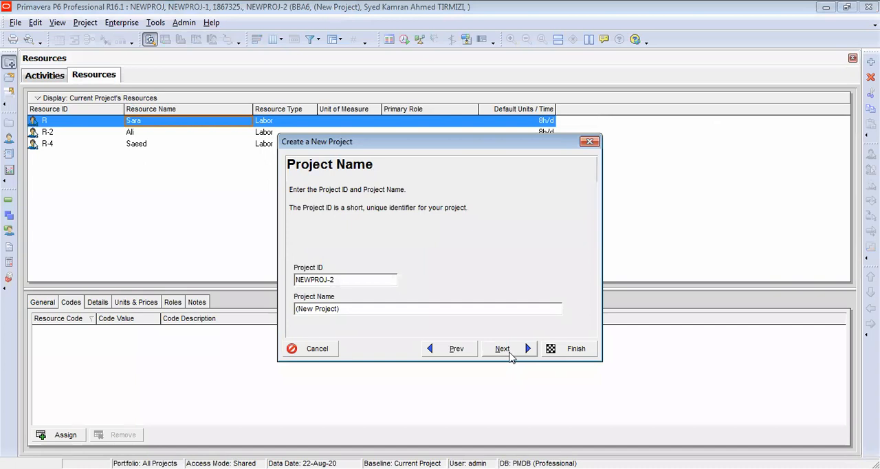
{"action": "left_click", "coordinate": [504, 349]}
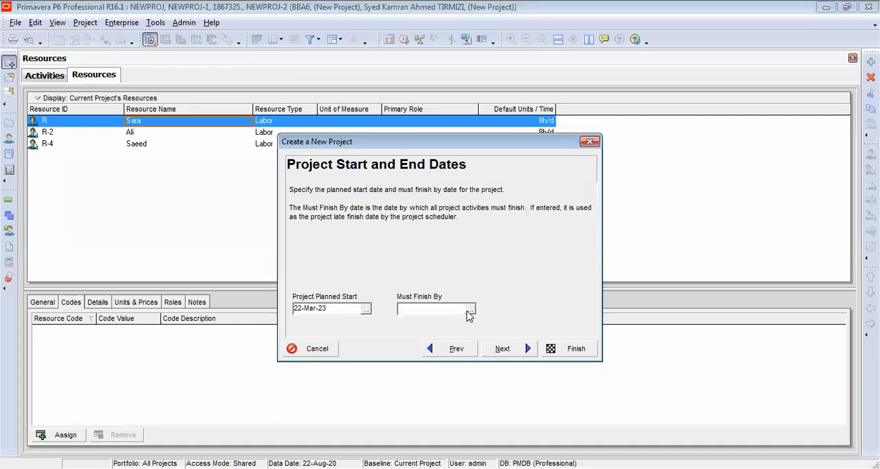
{"action": "left_click", "coordinate": [469, 309]}
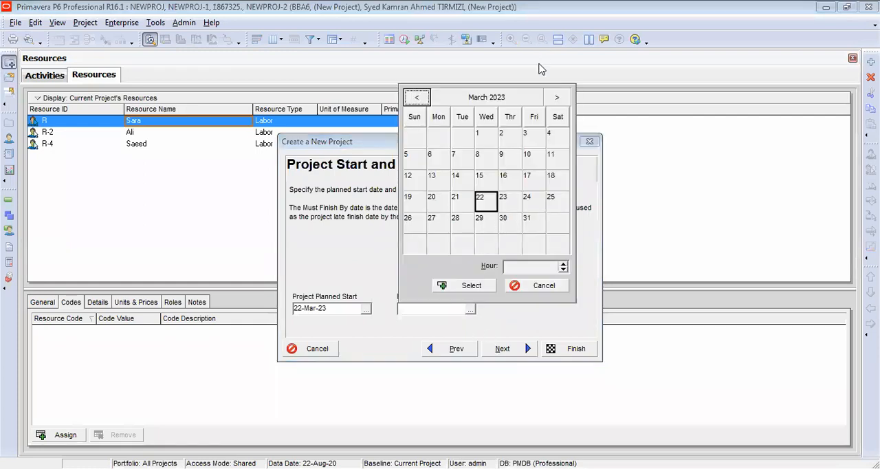
{"action": "left_click", "coordinate": [556, 98]}
{"action": "left_click", "coordinate": [556, 97]}
{"action": "left_click", "coordinate": [556, 98]}
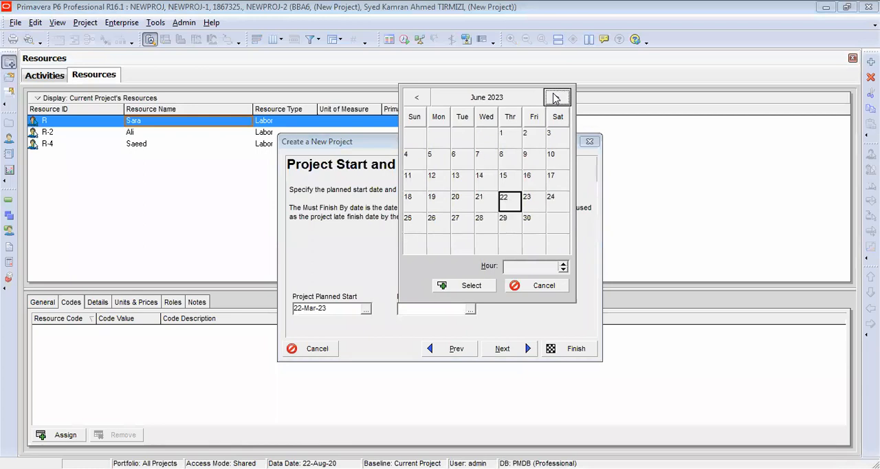
{"action": "left_click", "coordinate": [533, 221]}
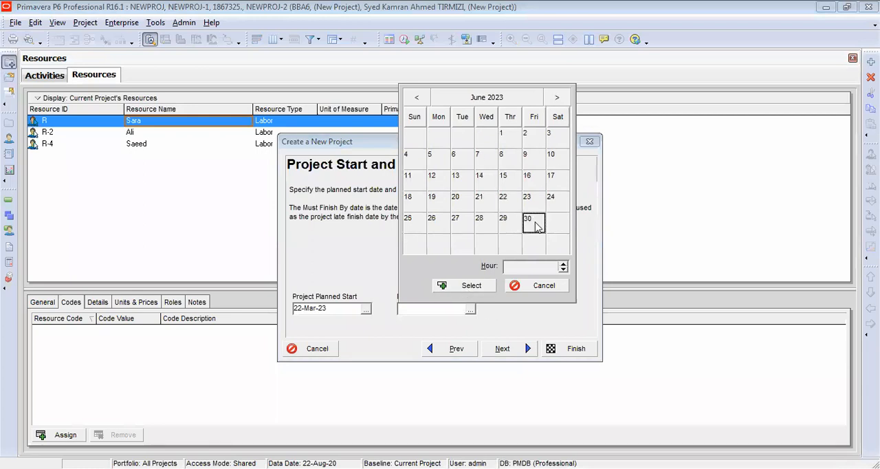
{"action": "left_click", "coordinate": [468, 286]}
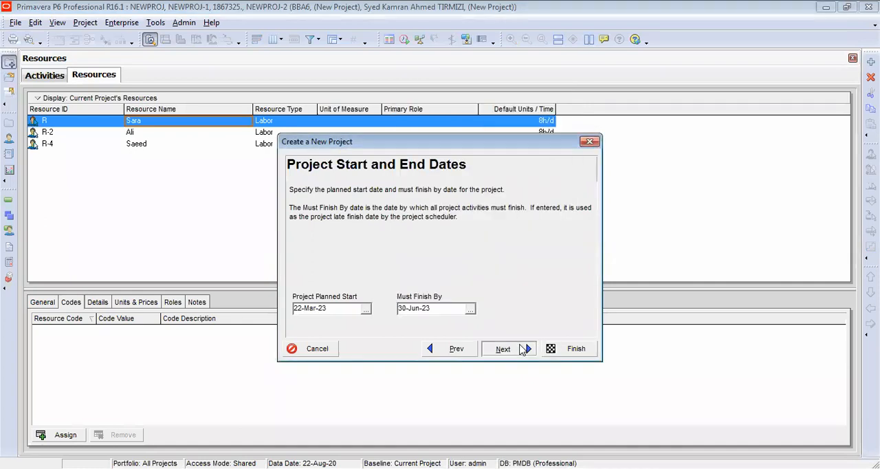
- Set the new project's default assignment rate type to Price / Unit5 and complete the project creation
{"action": "left_click", "coordinate": [522, 350]}
{"action": "left_click", "coordinate": [523, 350]}
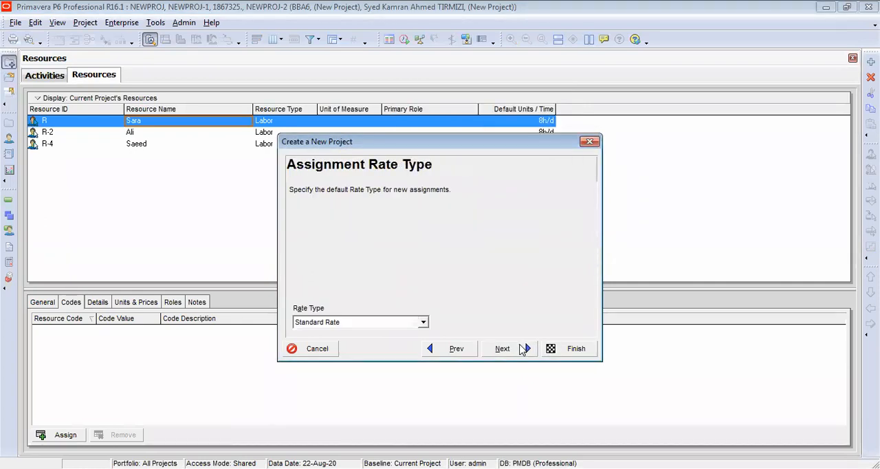
{"action": "left_click", "coordinate": [423, 323]}
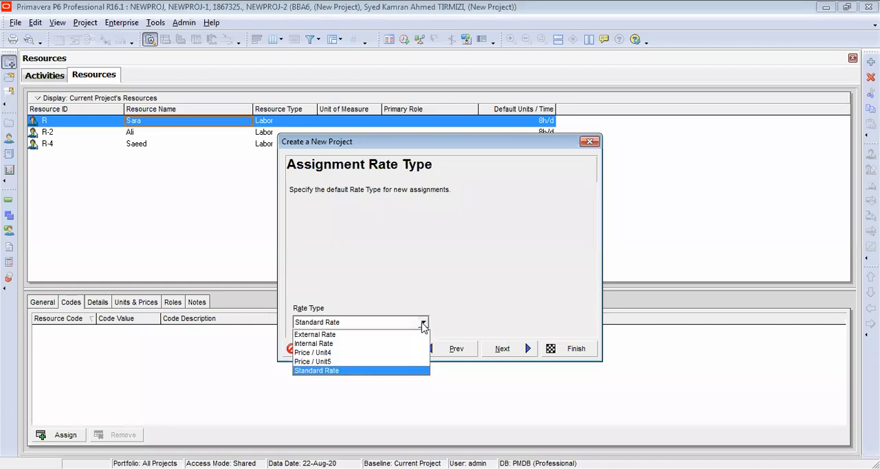
{"action": "left_click", "coordinate": [379, 362]}
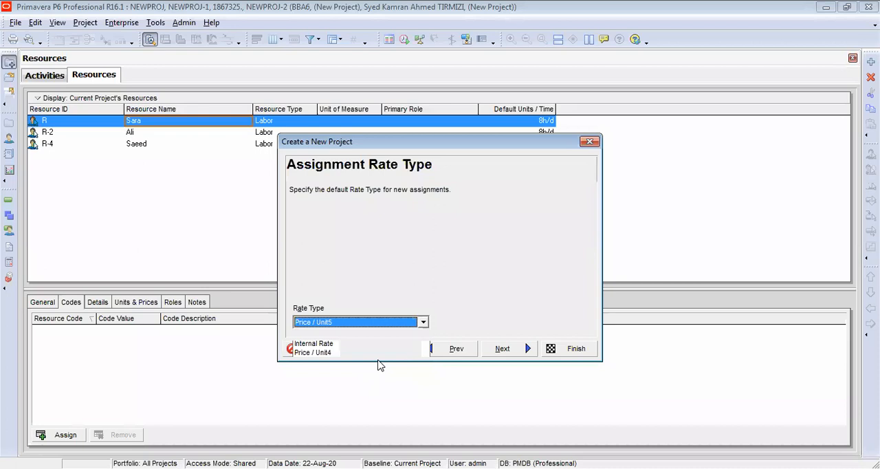
{"action": "left_click", "coordinate": [508, 350]}
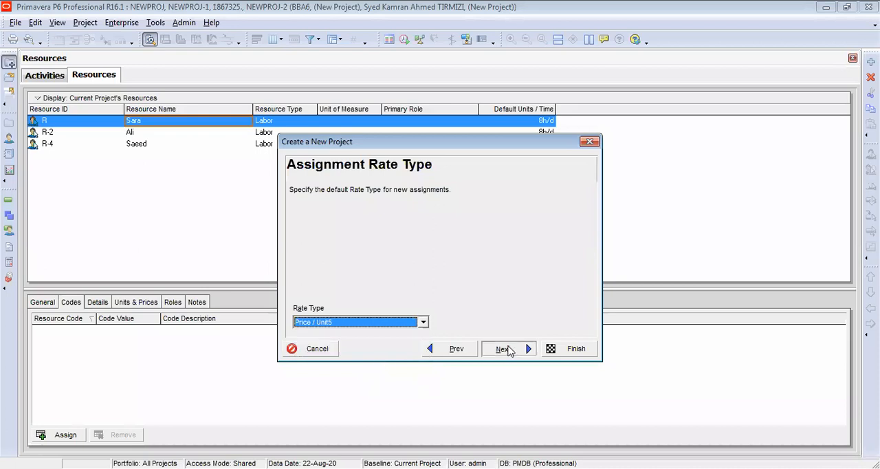
{"action": "left_click", "coordinate": [582, 352]}
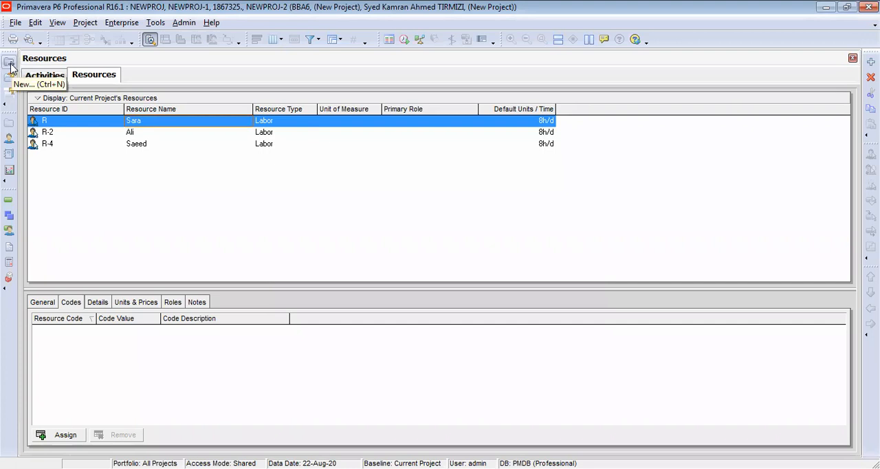
- Return to the activities and check the predecessors and assigned resources of activity A1030
{"action": "left_click", "coordinate": [48, 75]}
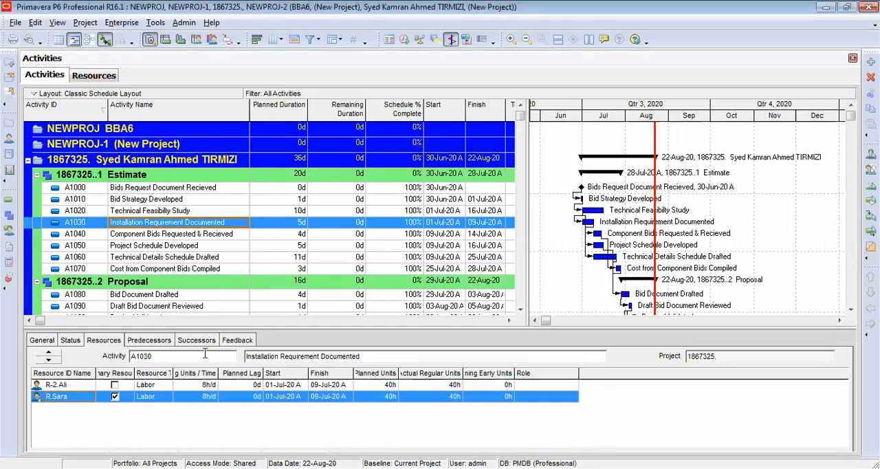
{"action": "left_click", "coordinate": [143, 342]}
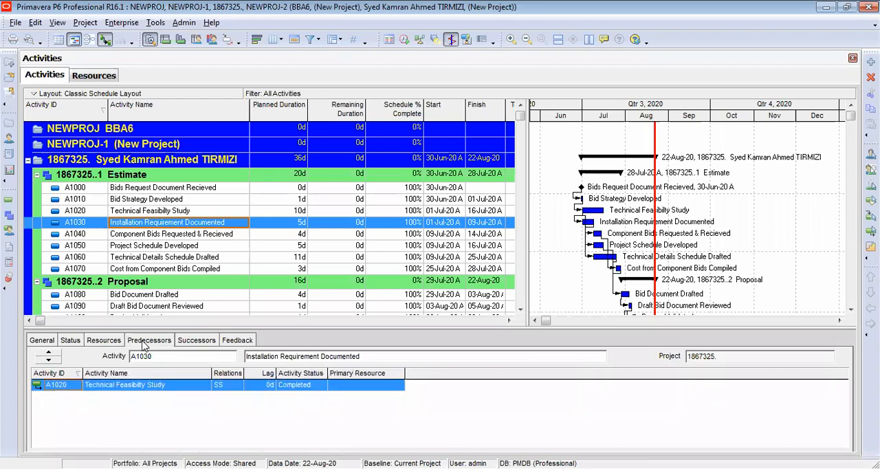
{"action": "left_click", "coordinate": [92, 343]}
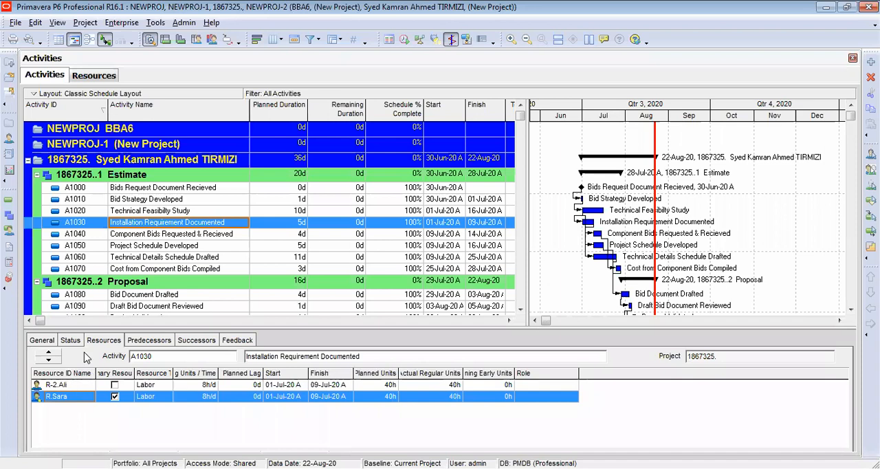
- Check the resource of activity A1040, and mark resource R as the primary resource of activity A1050, Project Schedule Developed
{"action": "left_click", "coordinate": [153, 237]}
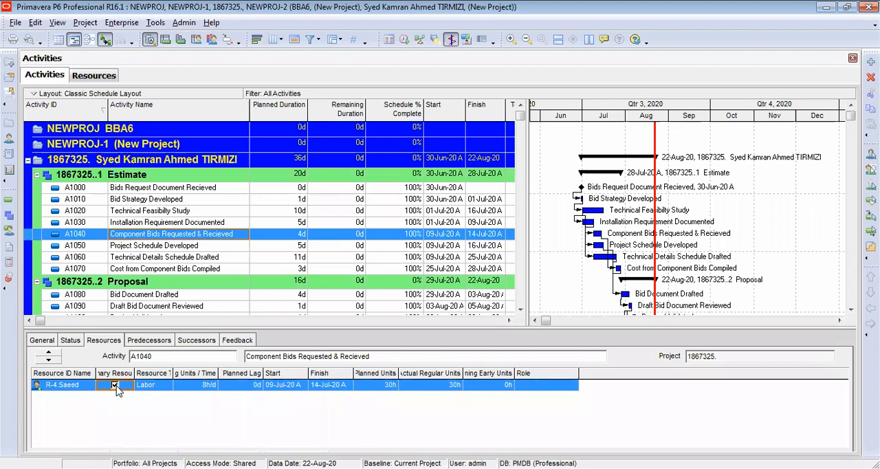
{"action": "left_click", "coordinate": [146, 247]}
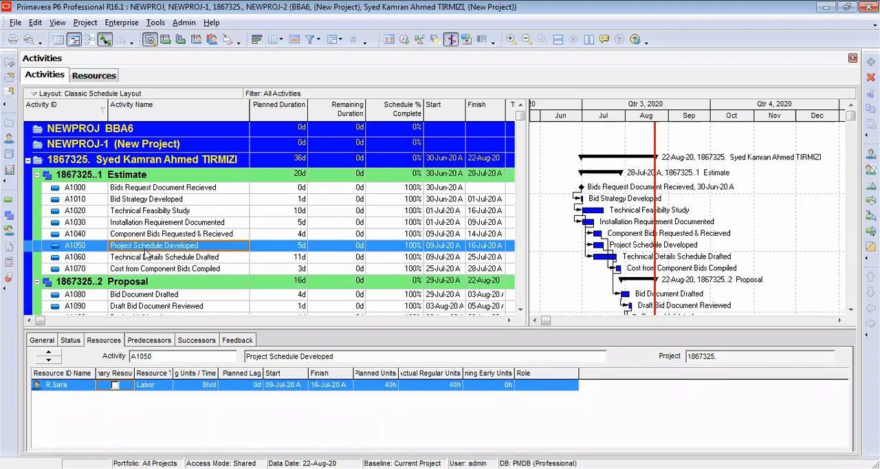
{"action": "left_click", "coordinate": [115, 386]}
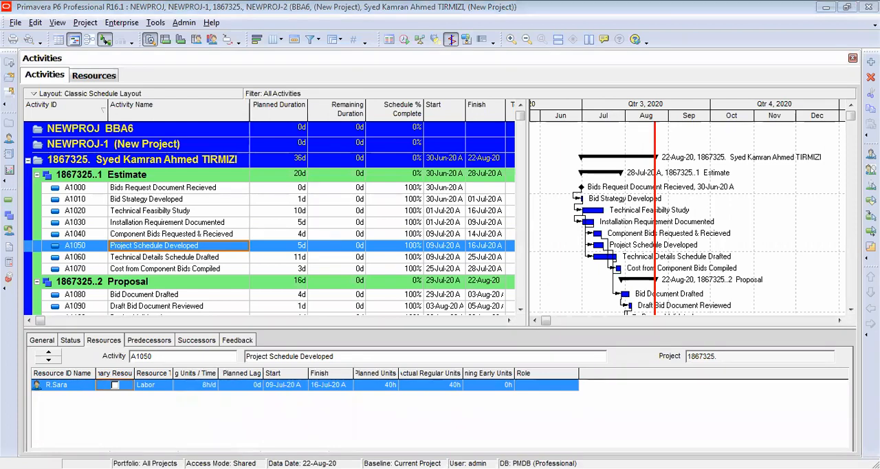
{"action": "left_click", "coordinate": [115, 385]}
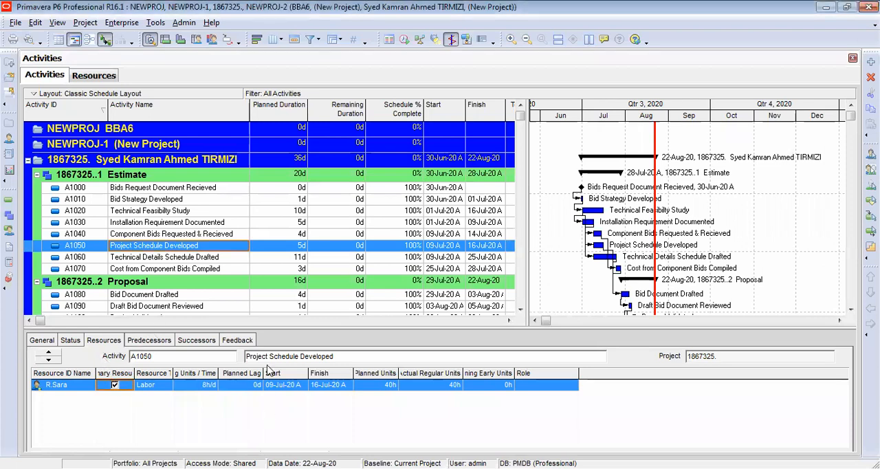
- Review the assigned resources of activities A1060 and A1070, and the status details of A1070, Cost from Component Bids Compiled
{"action": "left_click", "coordinate": [220, 259]}
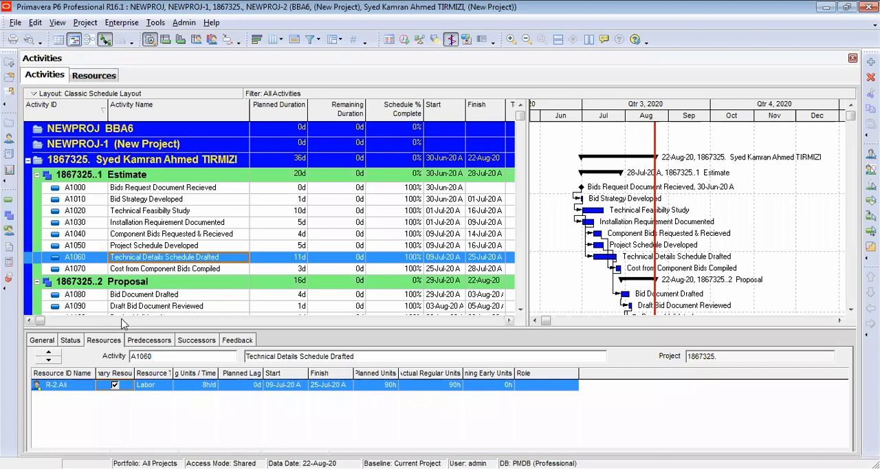
{"action": "left_click", "coordinate": [163, 269]}
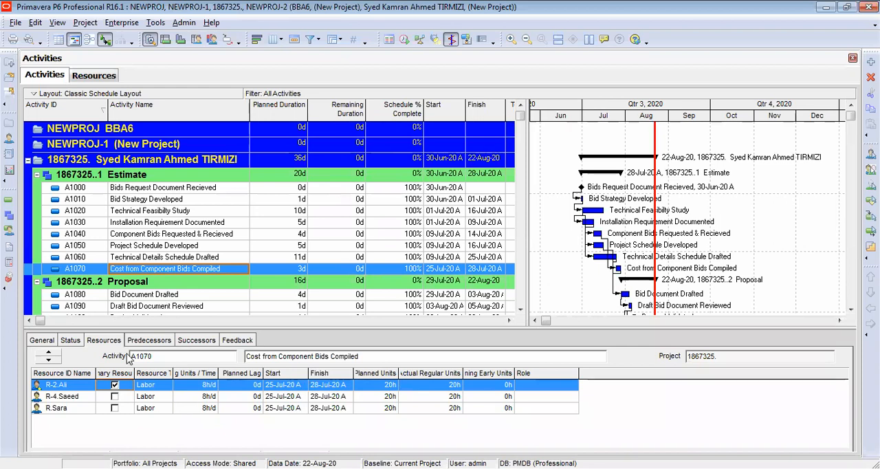
{"action": "left_click", "coordinate": [79, 342]}
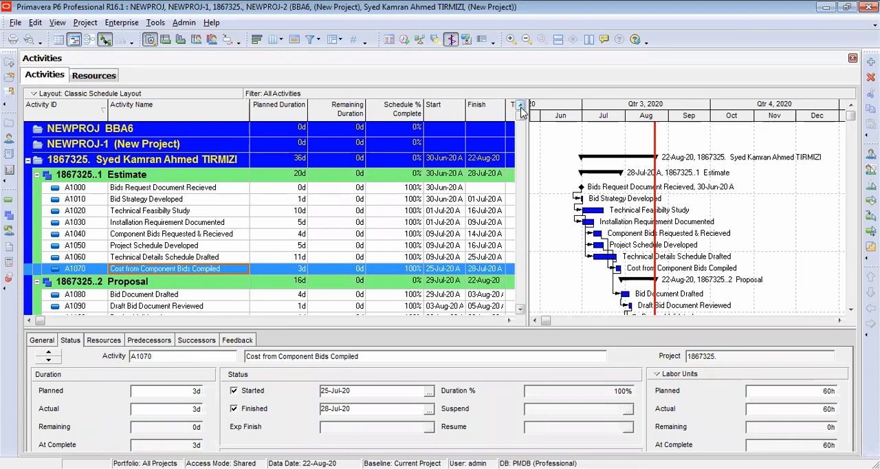
{"action": "left_click_drag", "start_coordinate": [528, 107], "coordinate": [534, 105]}
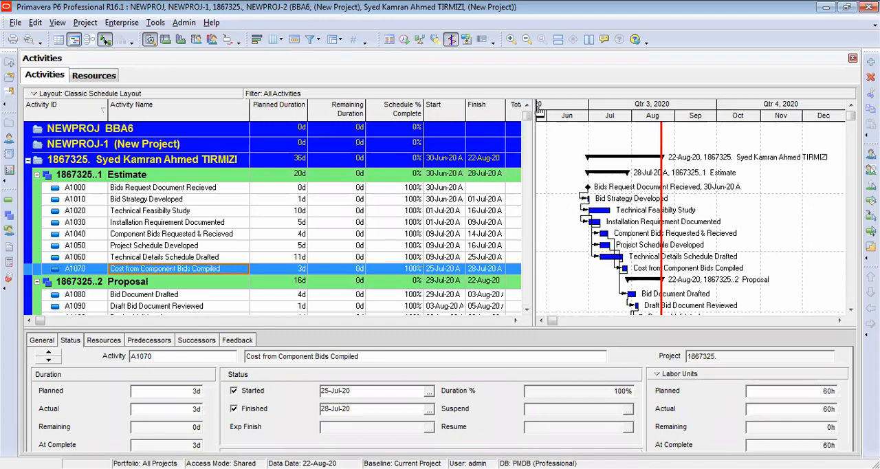
- Widen the activity table to show the Total Float column, and sort the activities by activity name
{"action": "mouse_move", "coordinate": [535, 125]}
{"action": "left_mouse_down"}
{"action": "mouse_move", "coordinate": [622, 121]}
{"action": "mouse_move", "coordinate": [549, 126]}
{"action": "left_mouse_up"}
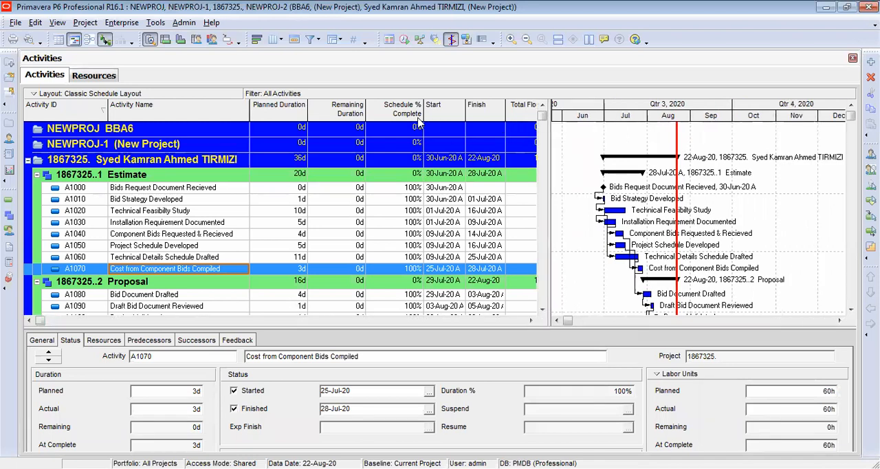
{"action": "left_click_drag", "start_coordinate": [548, 138], "coordinate": [558, 135]}
{"action": "right_click", "coordinate": [391, 119]}
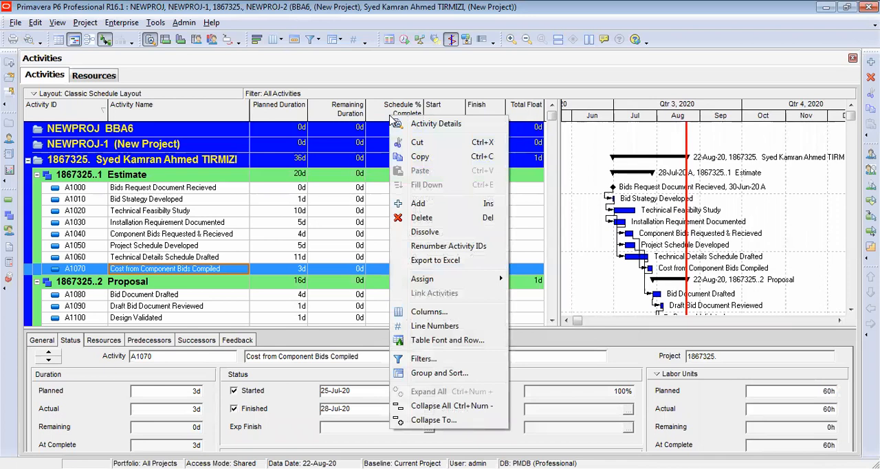
{"action": "left_click", "coordinate": [191, 110]}
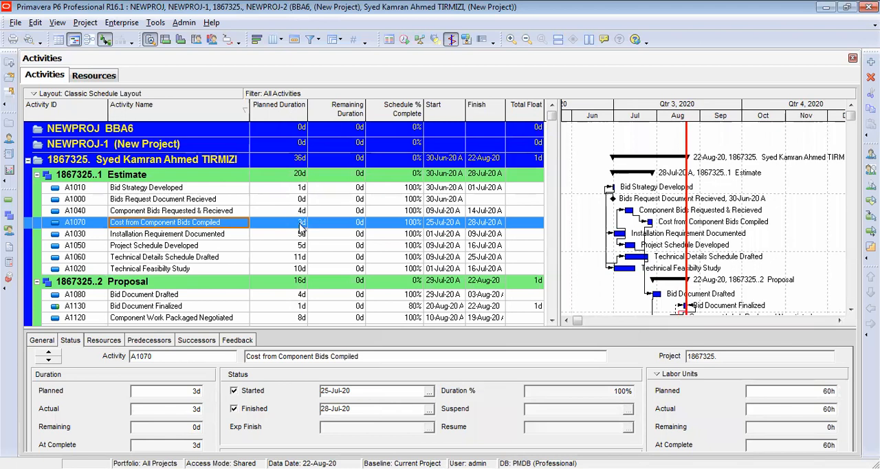
- Review the planned and remaining duration, schedule % complete, start and finish of activity A1070, Cost from Component Bids Compiled
{"action": "left_click", "coordinate": [294, 228]}
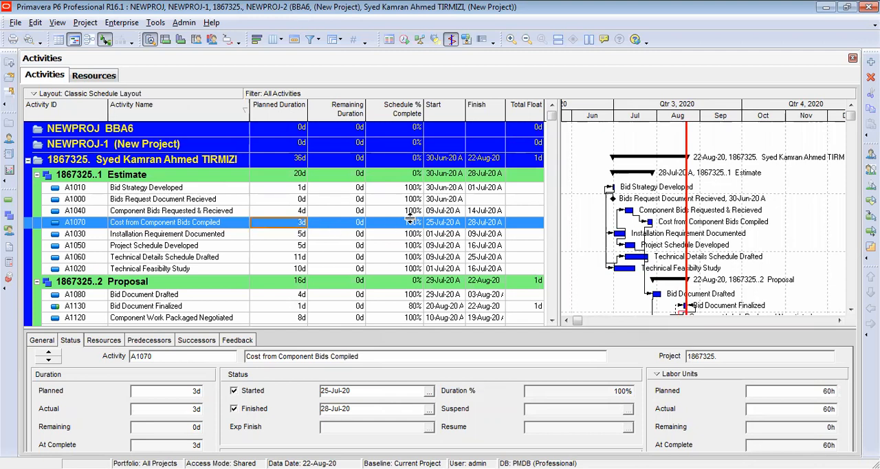
{"action": "left_click", "coordinate": [353, 227]}
{"action": "left_click", "coordinate": [392, 227]}
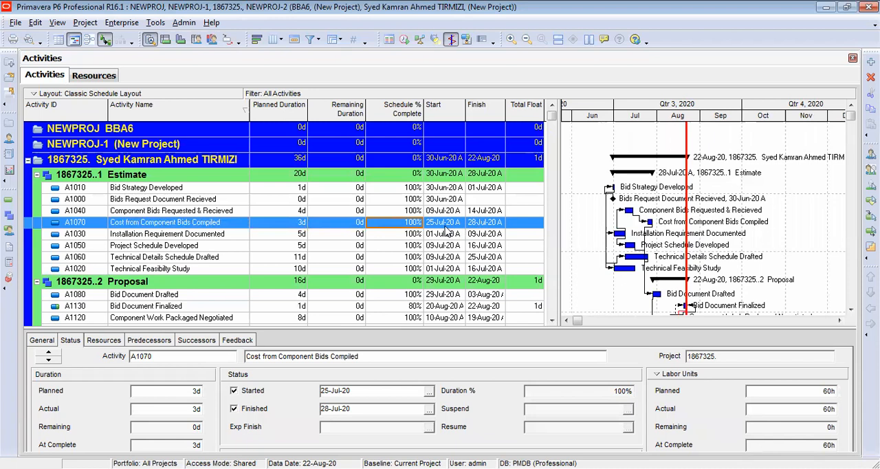
{"action": "left_click", "coordinate": [444, 227]}
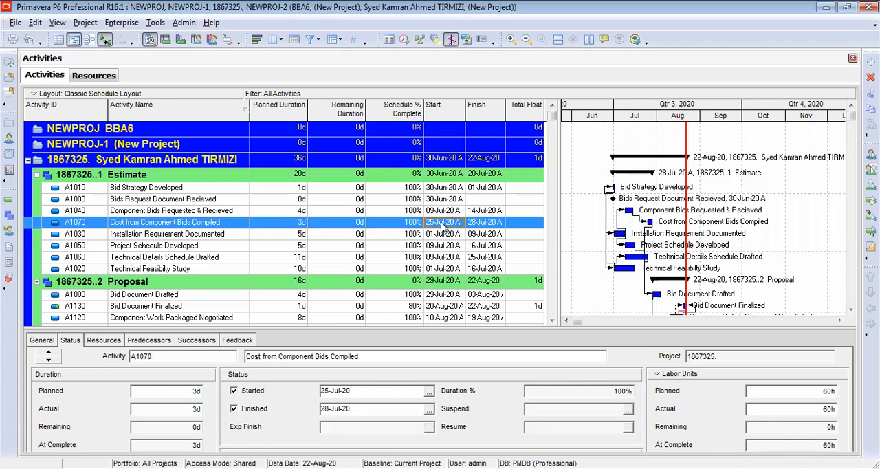
{"action": "left_click", "coordinate": [475, 226]}
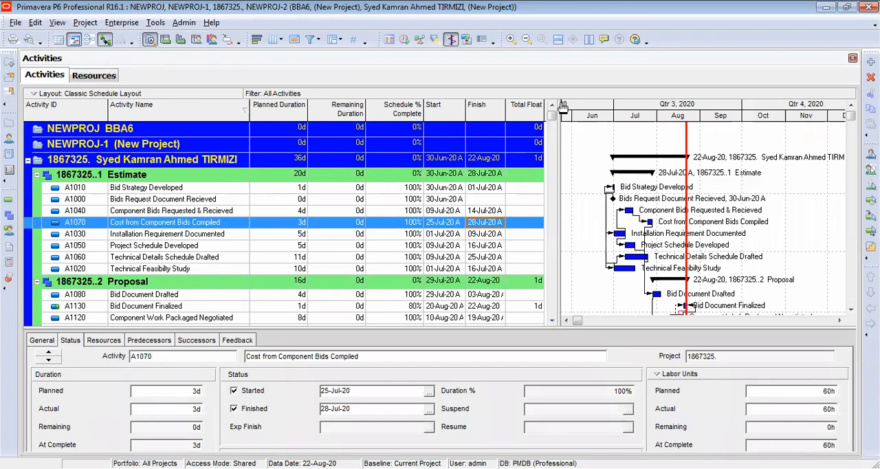
- Enlarge the Gantt chart by narrowing the activity table so that it ends at the Planned Duration column
{"action": "left_click_drag", "start_coordinate": [560, 103], "coordinate": [568, 103]}
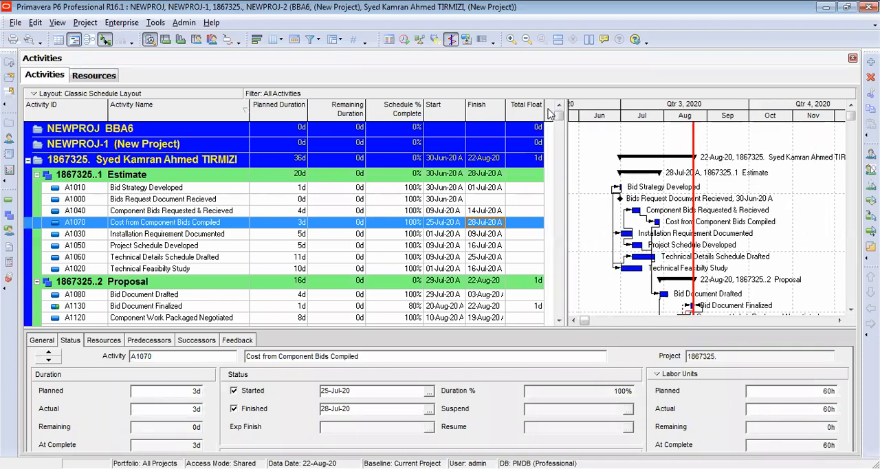
{"action": "left_click_drag", "start_coordinate": [544, 109], "coordinate": [512, 109]}
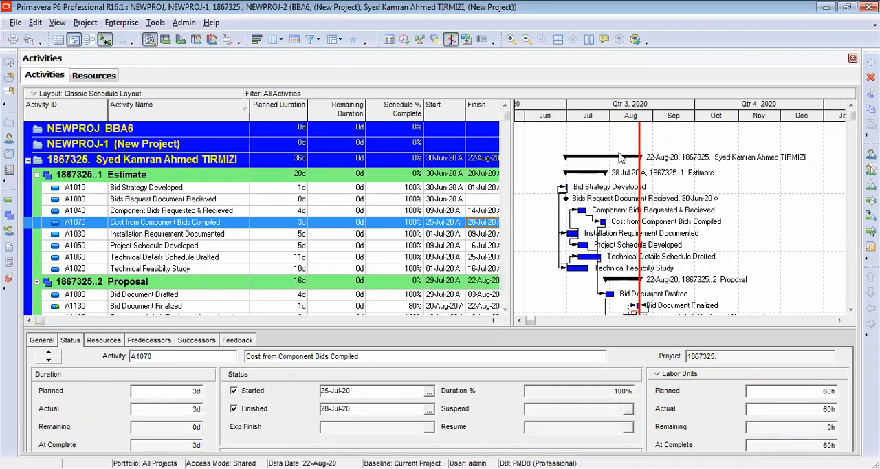
{"action": "left_click_drag", "start_coordinate": [501, 108], "coordinate": [478, 110]}
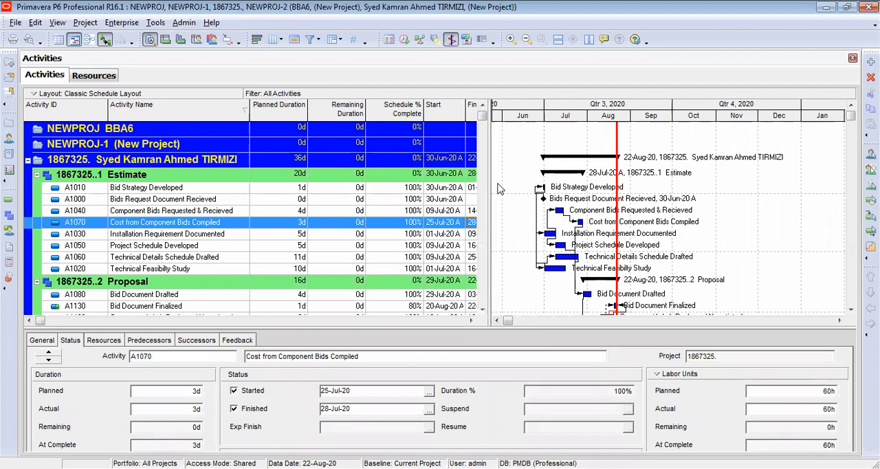
{"action": "left_click_drag", "start_coordinate": [490, 183], "coordinate": [315, 183]}
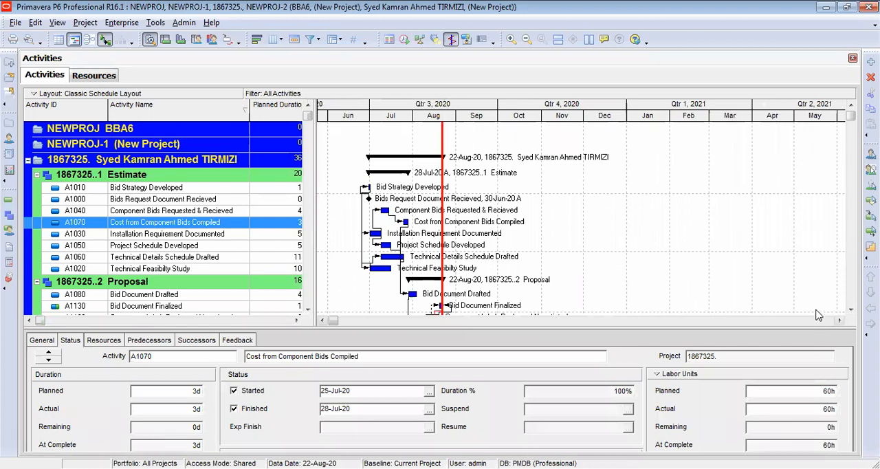
- Examine the Gantt bars and relationship lines of the Estimate and Proposal activities, from the project summary down to Submit Bid
{"action": "left_click", "coordinate": [851, 310]}
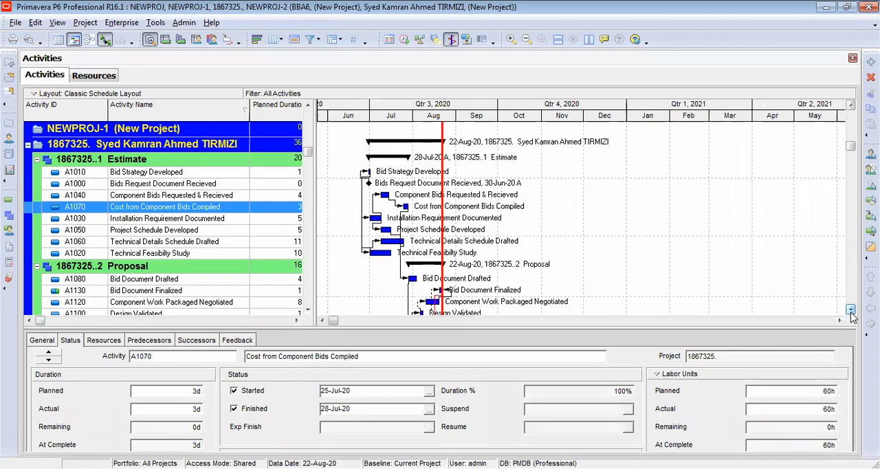
{"action": "left_click", "coordinate": [851, 310]}
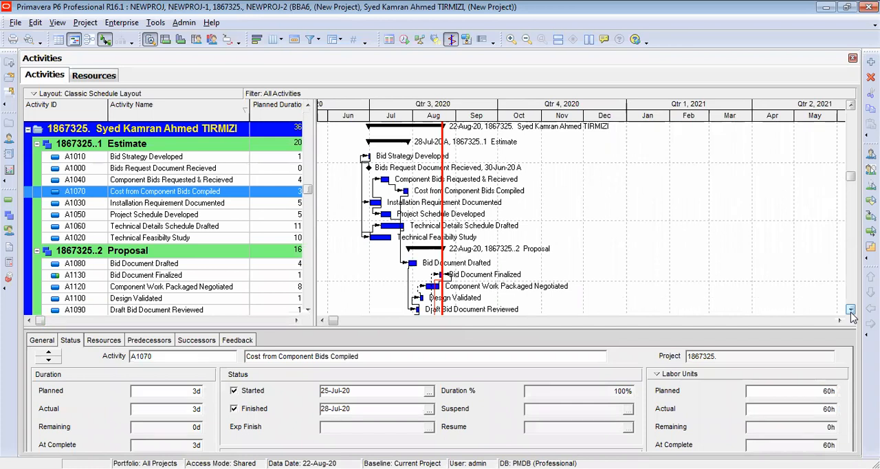
{"action": "left_click", "coordinate": [851, 105]}
{"action": "left_click", "coordinate": [851, 105]}
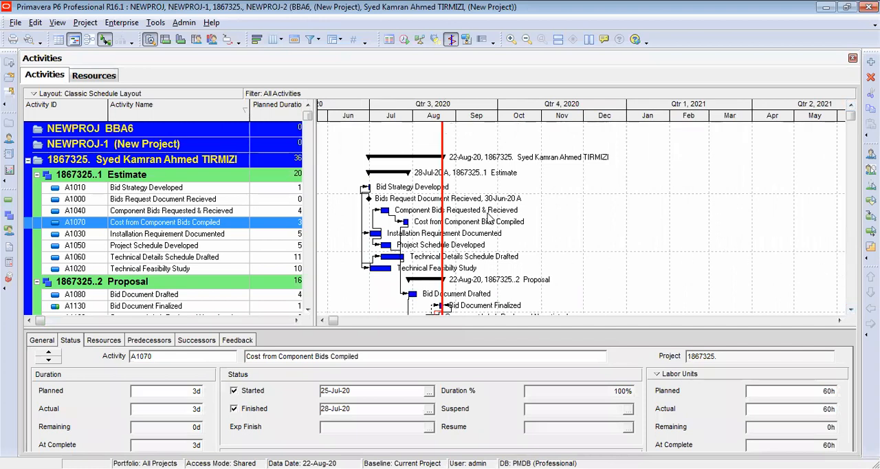
{"action": "right_click", "coordinate": [517, 202]}
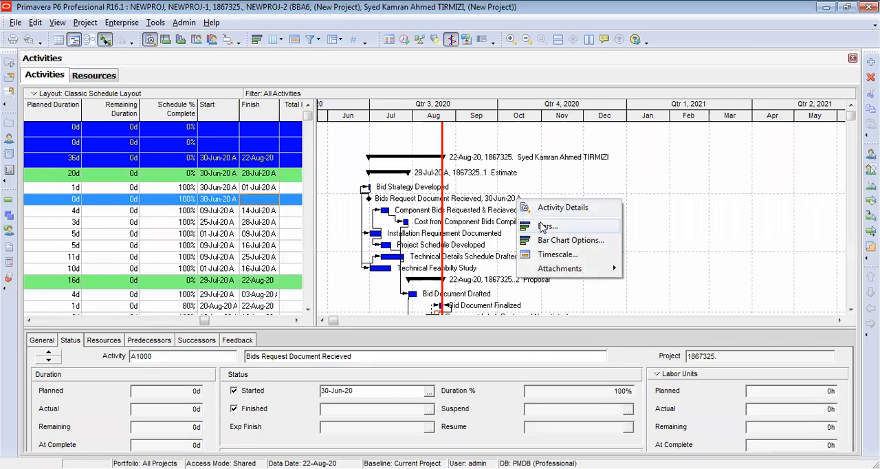
{"action": "left_click", "coordinate": [635, 180]}
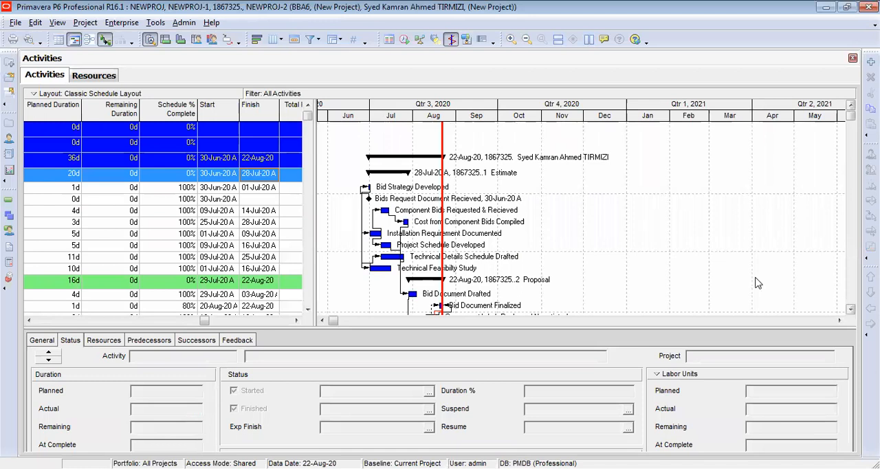
{"action": "left_click", "coordinate": [529, 224]}
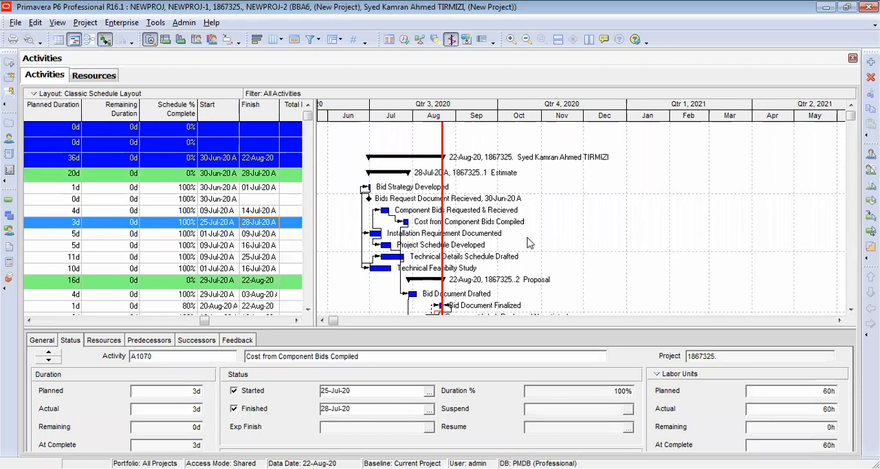
{"action": "left_click", "coordinate": [851, 311]}
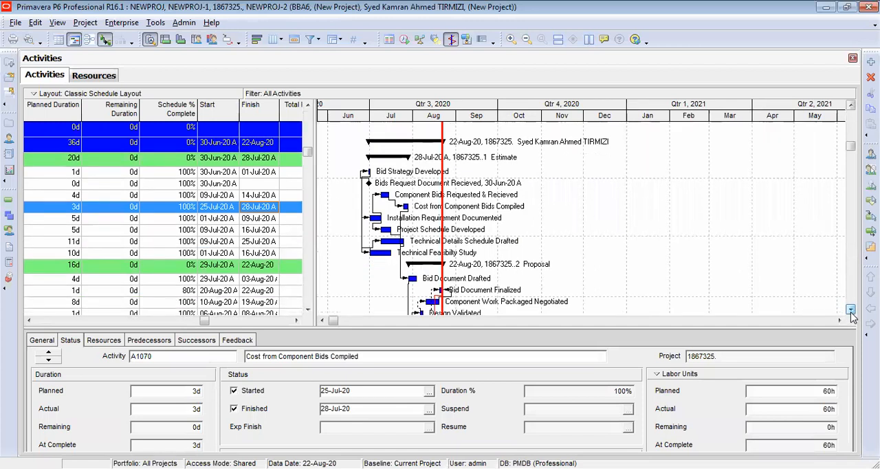
{"action": "left_click", "coordinate": [851, 310]}
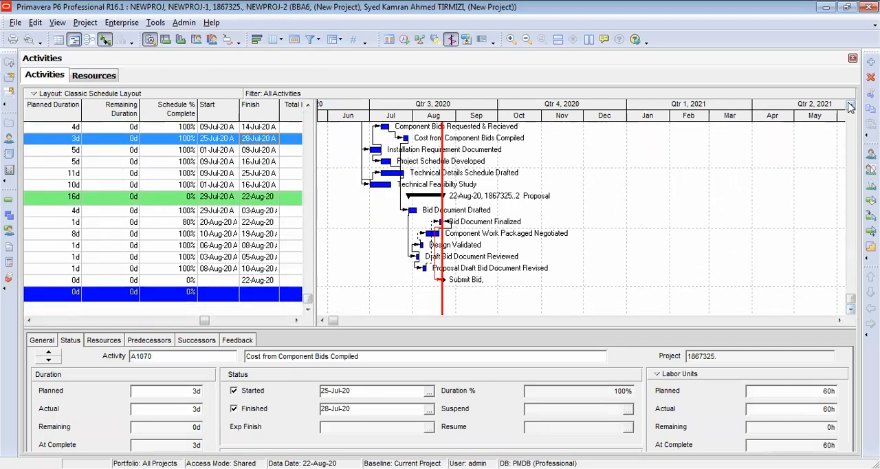
{"action": "left_click", "coordinate": [851, 105]}
{"action": "left_click", "coordinate": [851, 105]}
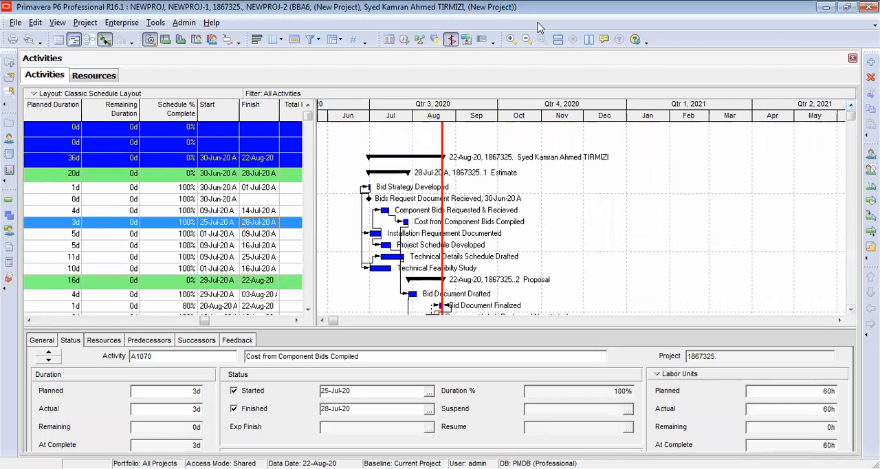
- Examine the Estimate bars on a week and day timescale, and return the Gantt chart to months and weeks
{"action": "left_click", "coordinate": [511, 40]}
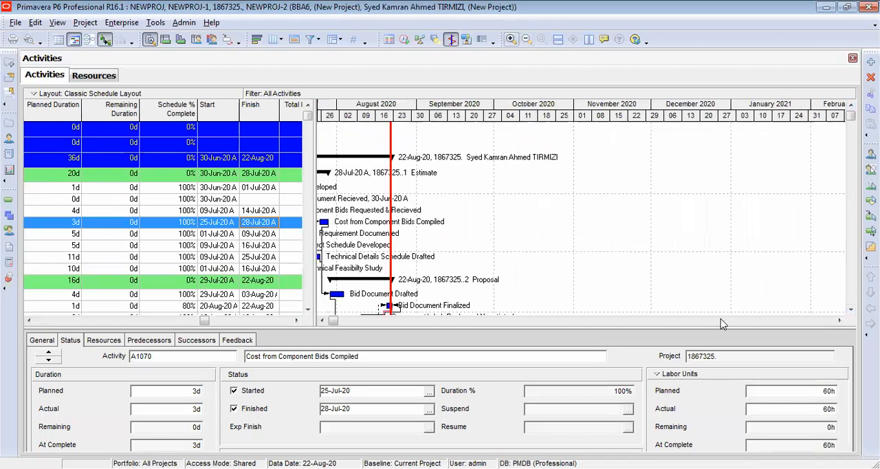
{"action": "left_click_drag", "start_coordinate": [334, 321], "coordinate": [326, 322]}
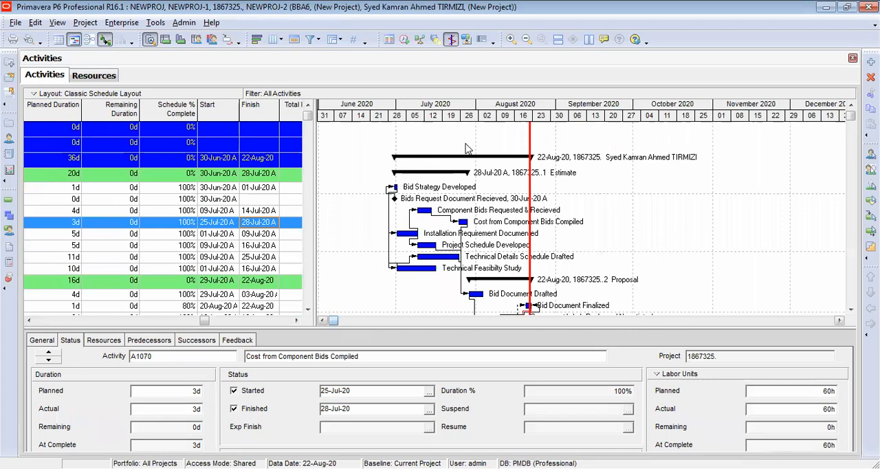
{"action": "left_click", "coordinate": [511, 39]}
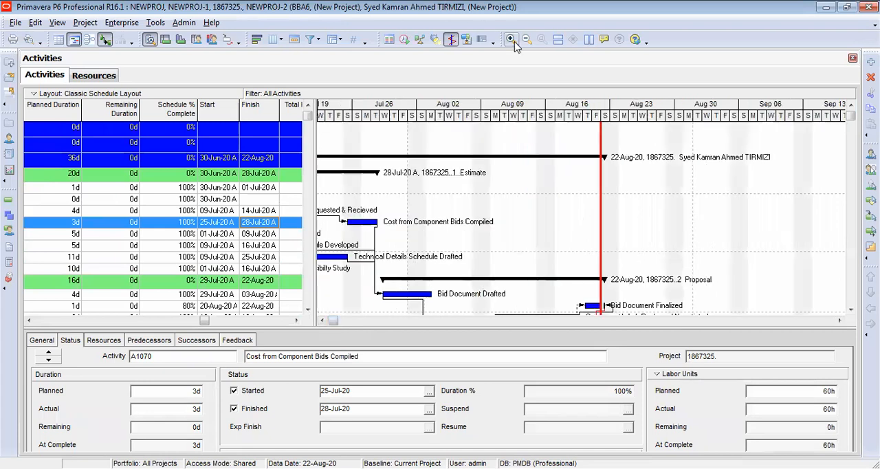
{"action": "left_click", "coordinate": [323, 321]}
{"action": "left_click_drag", "start_coordinate": [322, 321], "coordinate": [323, 321]}
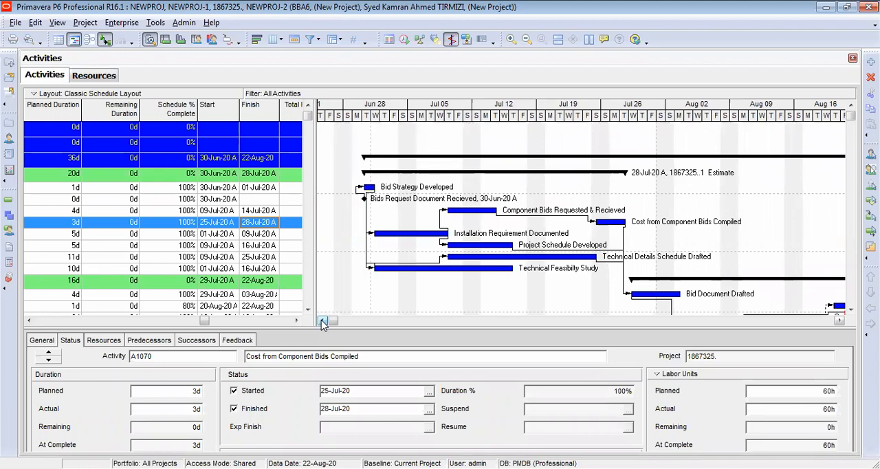
{"action": "right_click", "coordinate": [840, 322]}
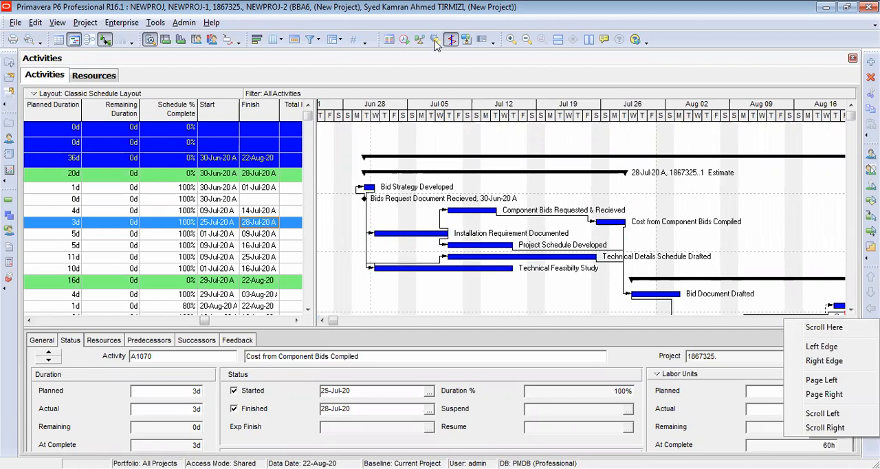
{"action": "left_click", "coordinate": [528, 42]}
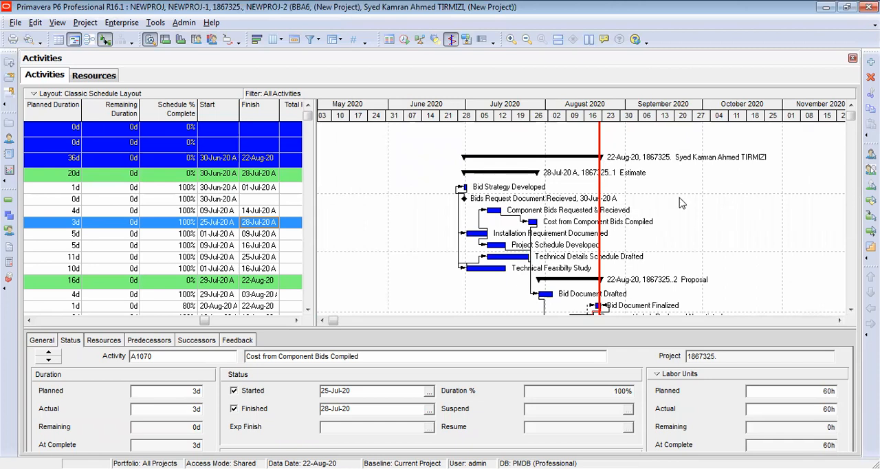
- Inspect the activity bars at the detailed weekday-name timescale, and restore the Gantt chart to months and weeks
{"action": "left_click", "coordinate": [852, 310]}
{"action": "left_click", "coordinate": [851, 310]}
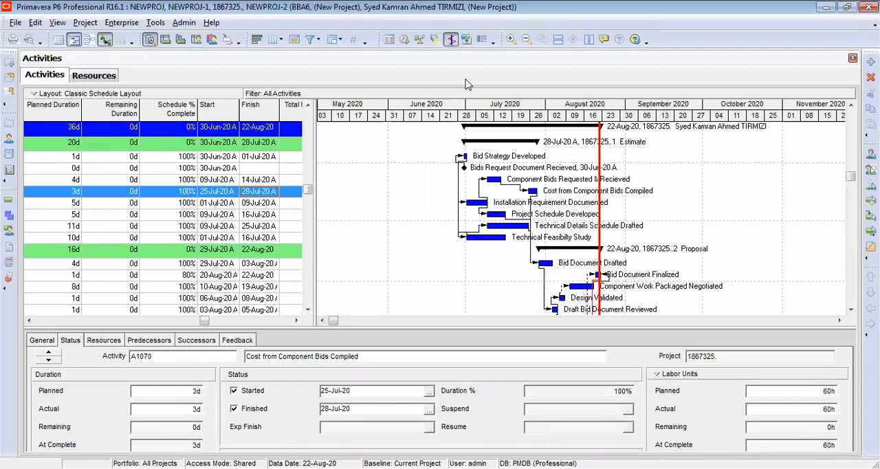
{"action": "left_click", "coordinate": [511, 39]}
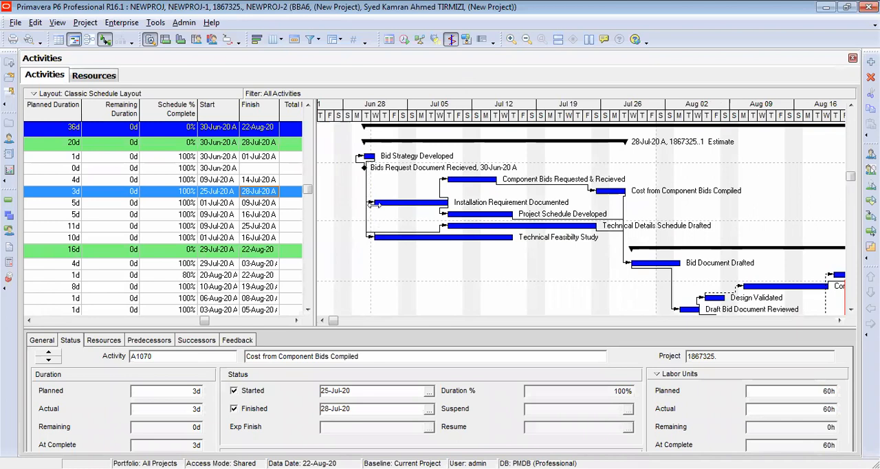
{"action": "left_click", "coordinate": [511, 40]}
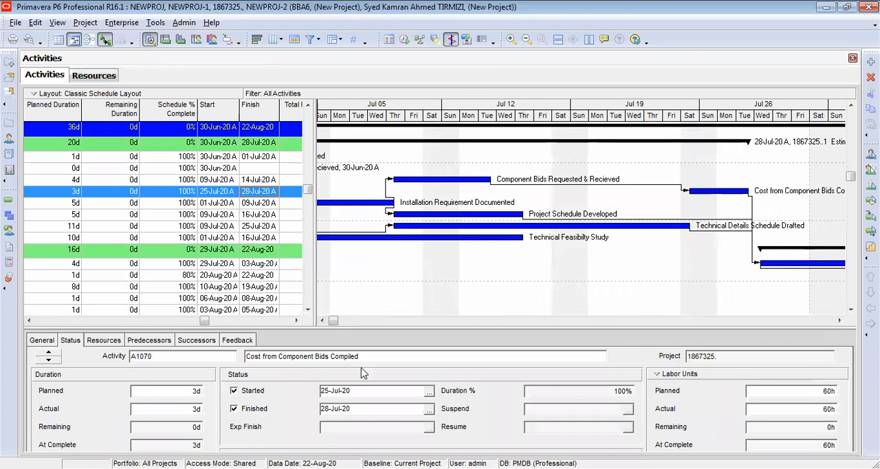
{"action": "left_click_drag", "start_coordinate": [335, 320], "coordinate": [333, 321]}
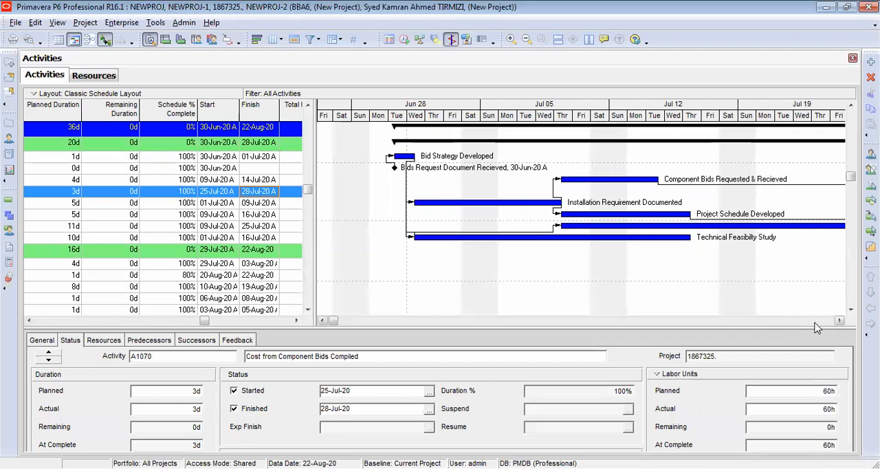
{"action": "left_click", "coordinate": [527, 39]}
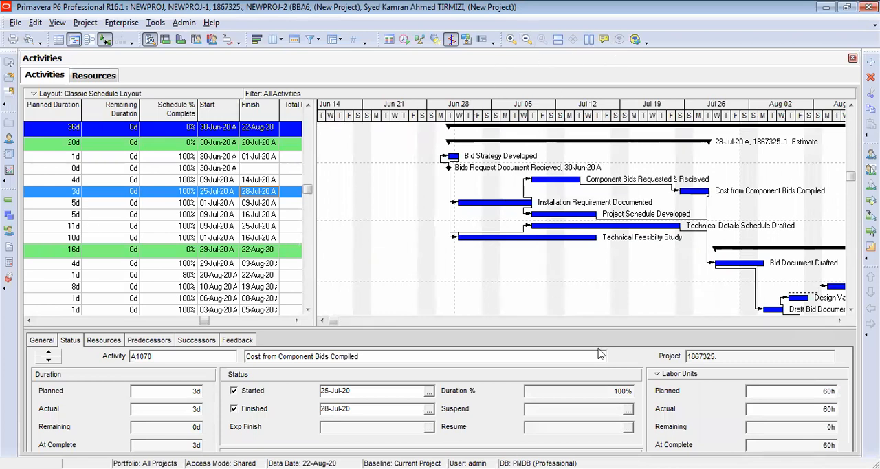
{"action": "left_click", "coordinate": [673, 318]}
{"action": "left_click", "coordinate": [672, 318]}
{"action": "left_click", "coordinate": [672, 317]}
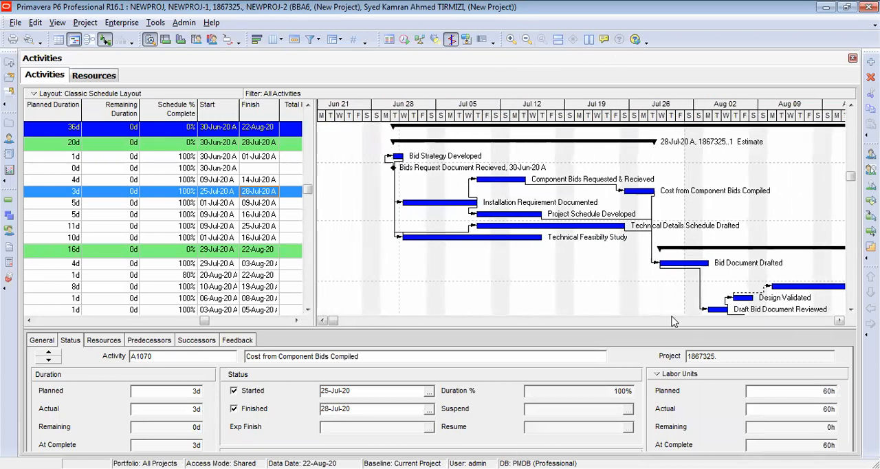
{"action": "left_click", "coordinate": [526, 40]}
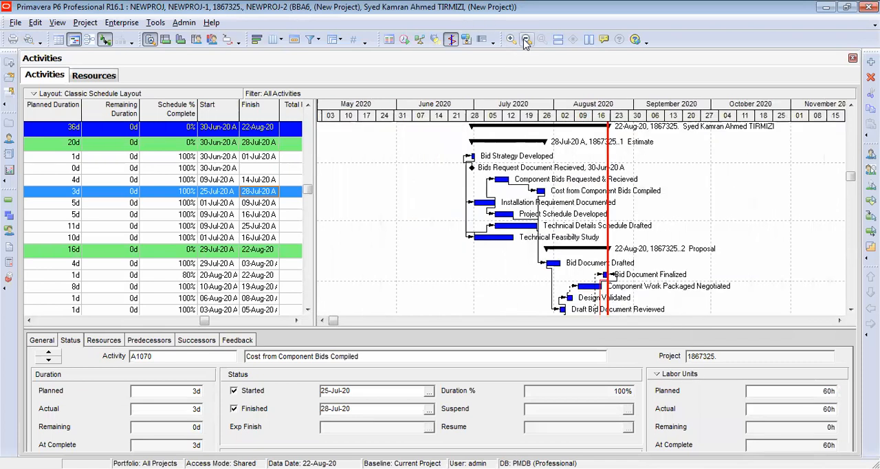
- Check the Proposal activities' bars and relationship lines through to Submit Bid
{"action": "left_click", "coordinate": [850, 310]}
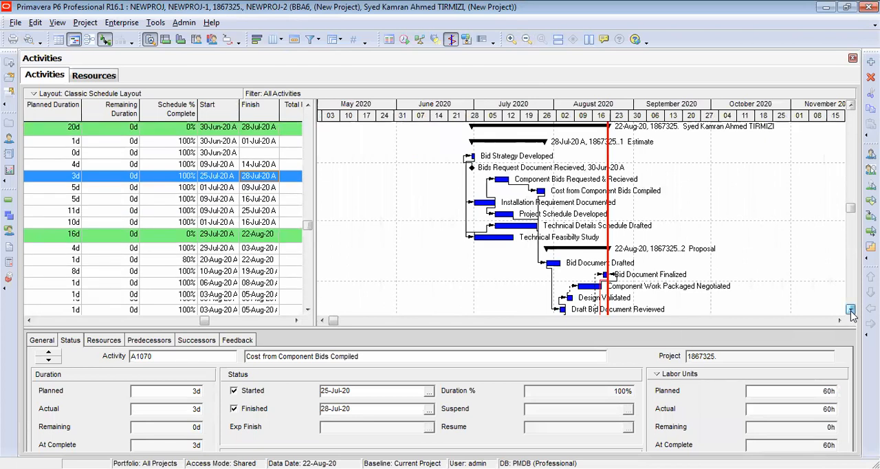
{"action": "left_click", "coordinate": [851, 310]}
{"action": "left_click", "coordinate": [851, 310]}
{"action": "left_click", "coordinate": [851, 309]}
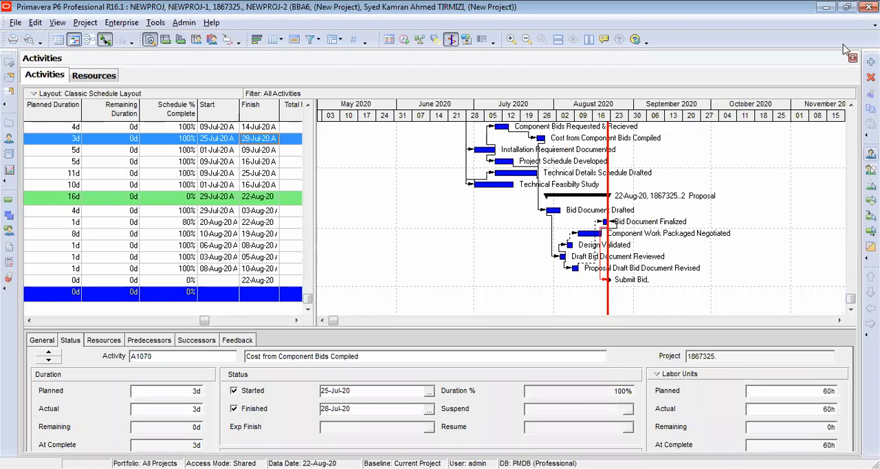
{"action": "left_click", "coordinate": [851, 104]}
{"action": "left_click", "coordinate": [852, 104]}
{"action": "left_click", "coordinate": [851, 104]}
{"action": "left_click", "coordinate": [851, 105]}
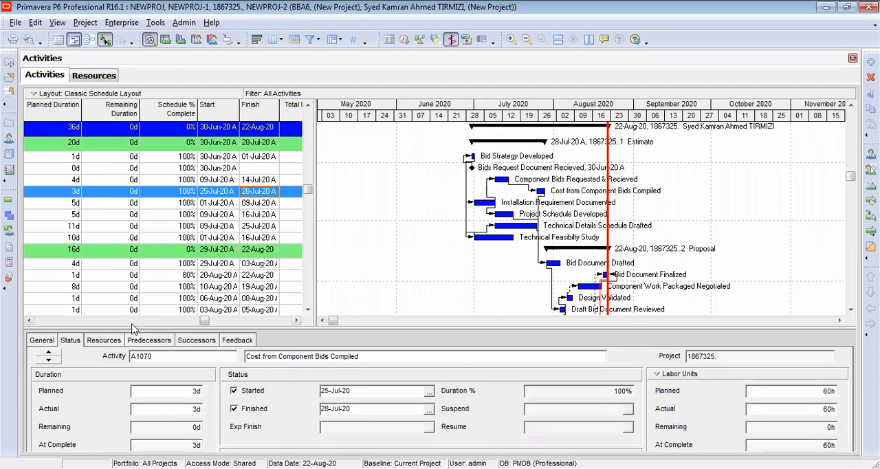
- Bring the activity names back into view and widen the activity table to show the Finish column
{"action": "left_click", "coordinate": [126, 322]}
{"action": "left_click", "coordinate": [126, 322]}
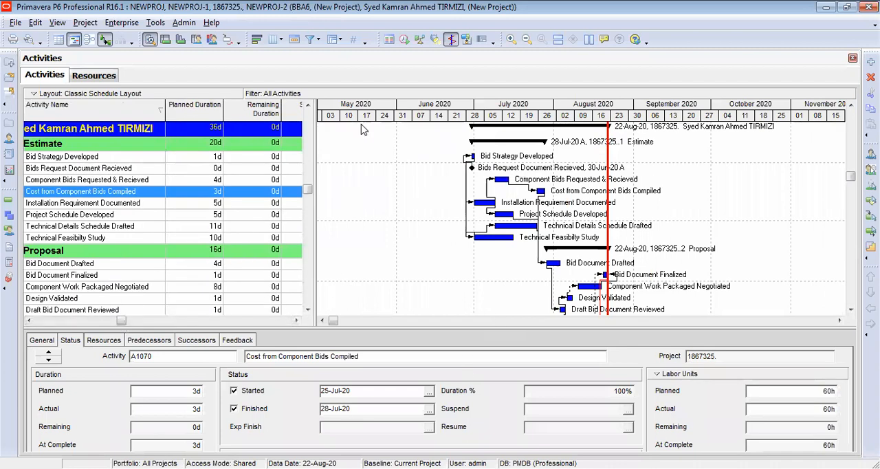
{"action": "left_click_drag", "start_coordinate": [313, 125], "coordinate": [447, 143]}
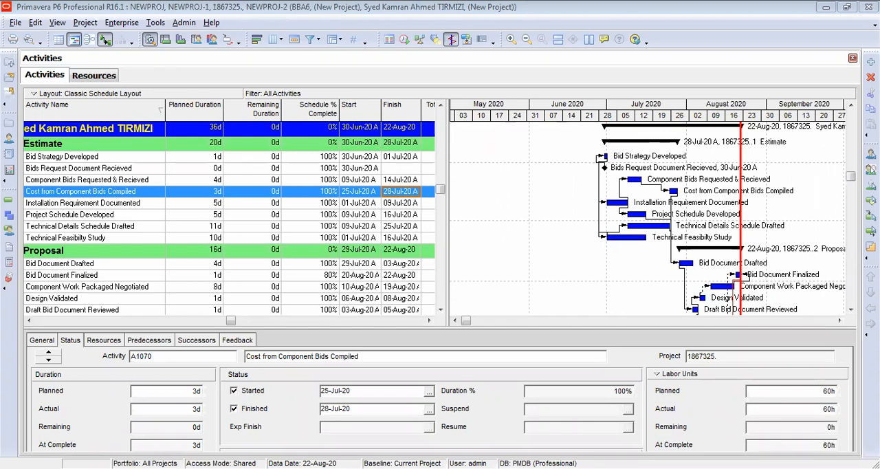
- Show the Estimate activities as an activity network and examine the enlarged boxes and links back to Bids Request Document Recieved
{"action": "left_click", "coordinate": [89, 41]}
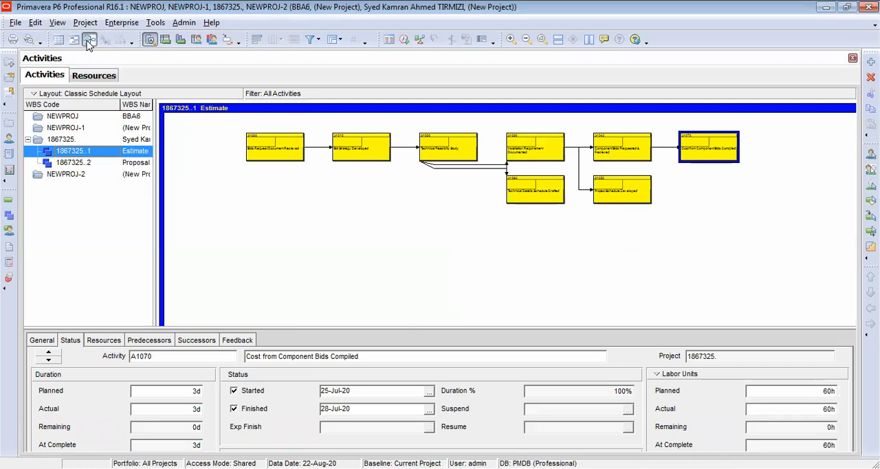
{"action": "left_click", "coordinate": [512, 41]}
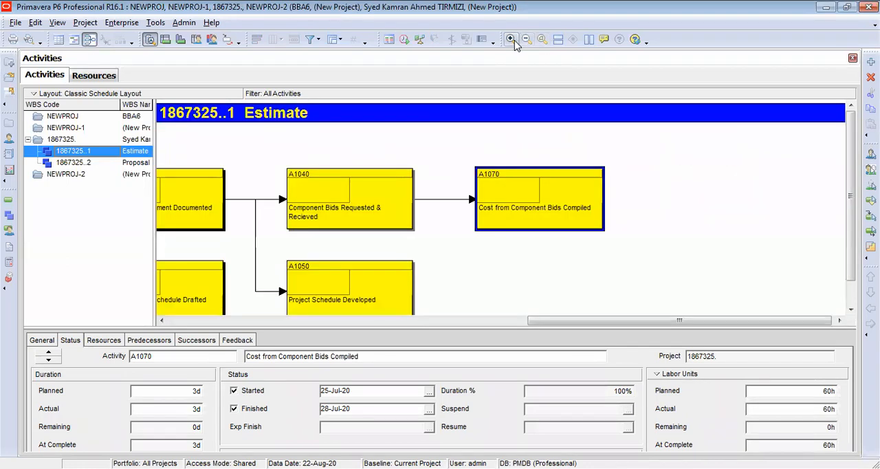
{"action": "left_click", "coordinate": [245, 320]}
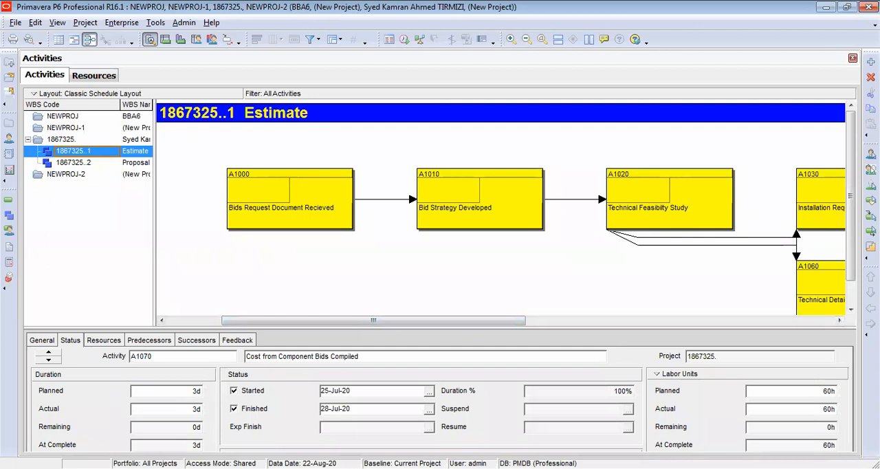
{"action": "scroll", "coordinate": [851, 242], "scroll_direction": "down", "scroll_amount": 2}
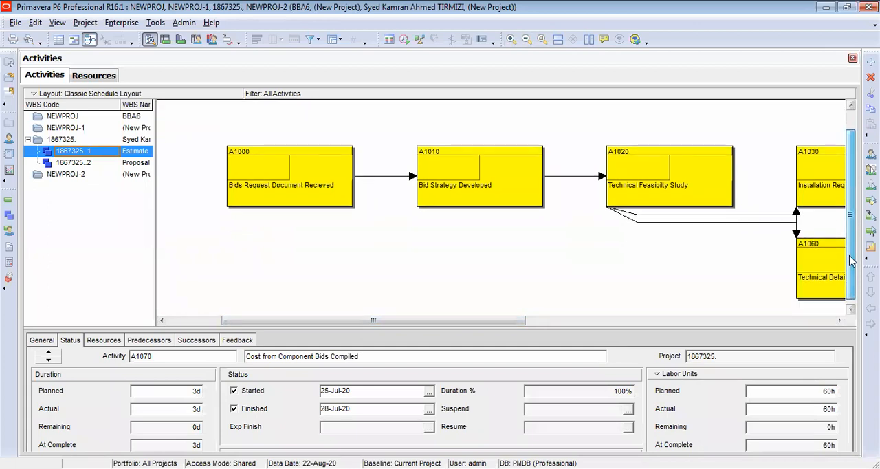
{"action": "left_click_drag", "start_coordinate": [523, 325], "coordinate": [409, 250]}
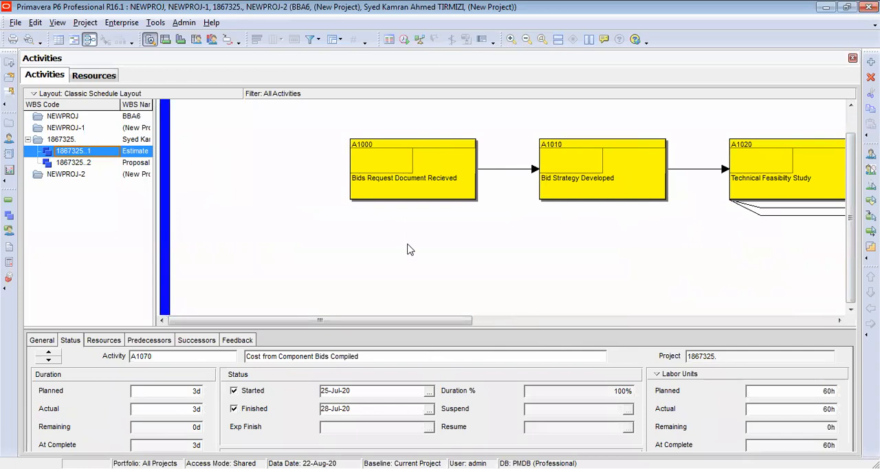
- View the activities as a table only, and return to the Gantt chart to review its bar style definitions
{"action": "left_click", "coordinate": [59, 41]}
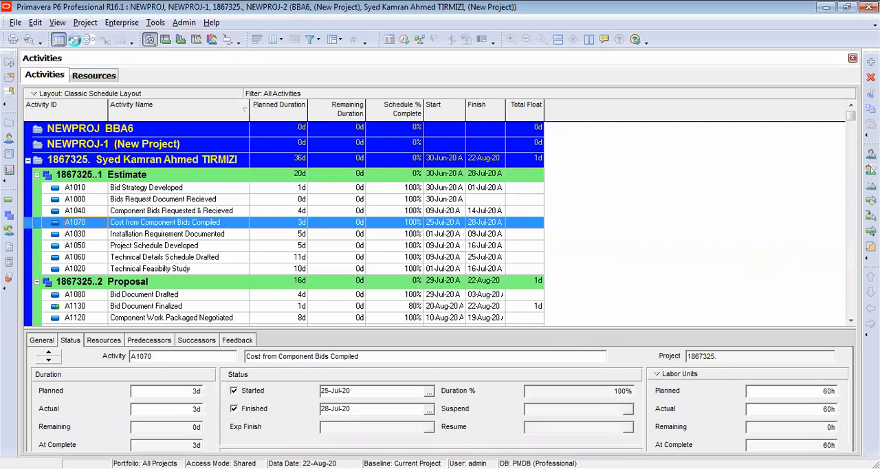
{"action": "left_click", "coordinate": [74, 41]}
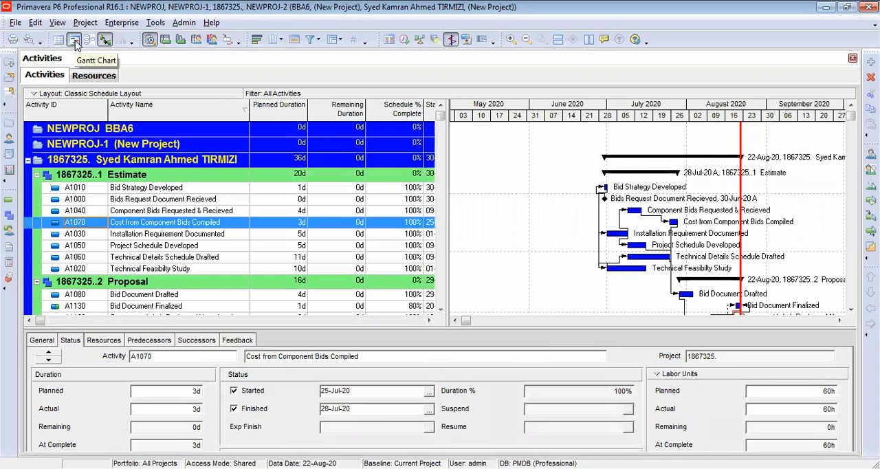
{"action": "left_click", "coordinate": [257, 40]}
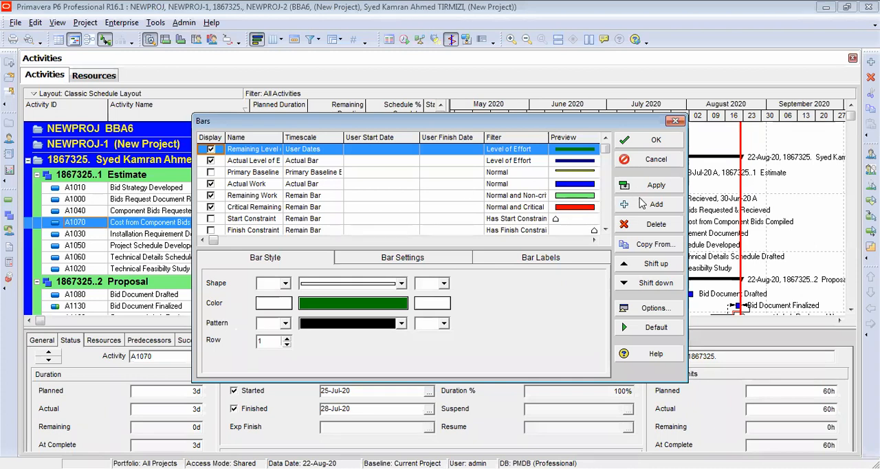
{"action": "left_click", "coordinate": [657, 140]}
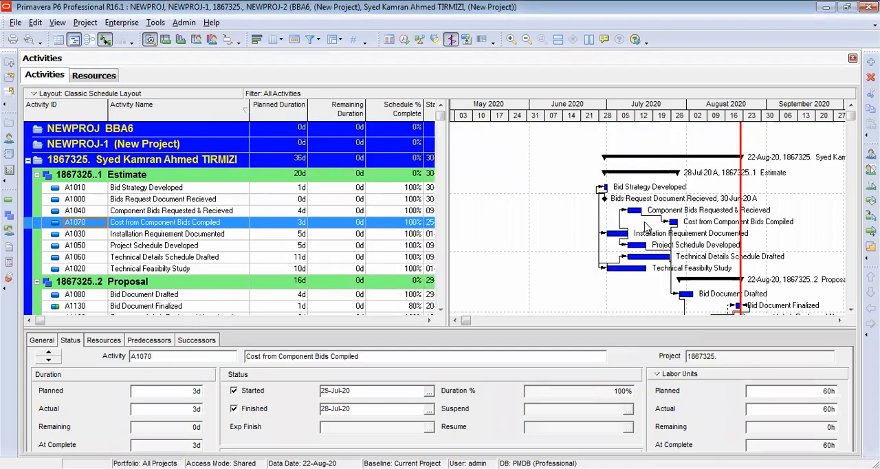